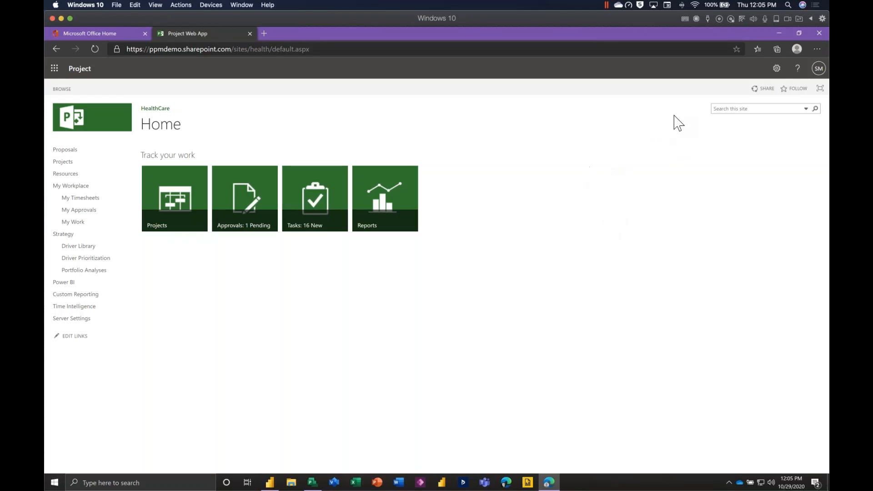
Look over the signed-in account's details and the available site settings.
{"action": "left_click", "coordinate": [818, 70]}
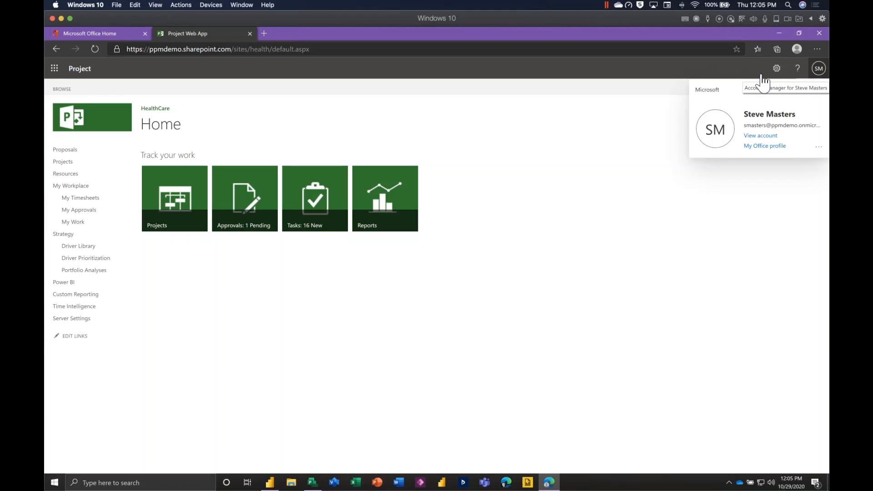
{"action": "left_click", "coordinate": [729, 75]}
{"action": "left_click", "coordinate": [776, 69]}
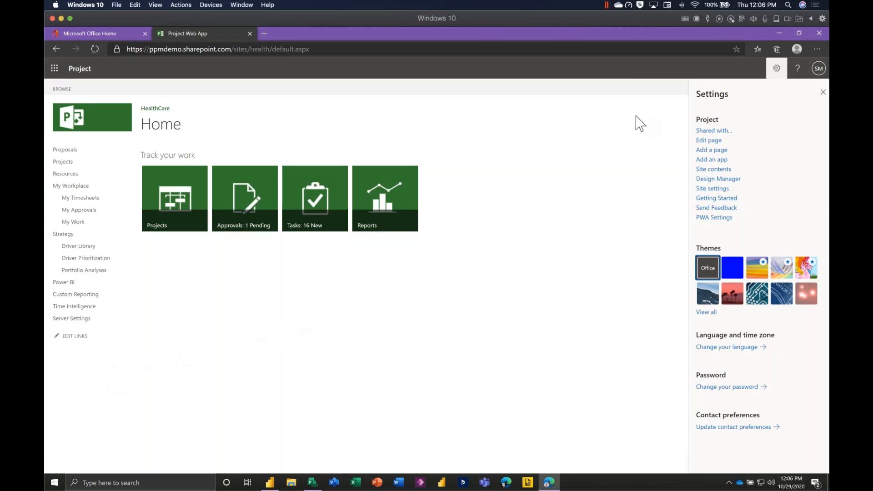
{"action": "left_click", "coordinate": [776, 69]}
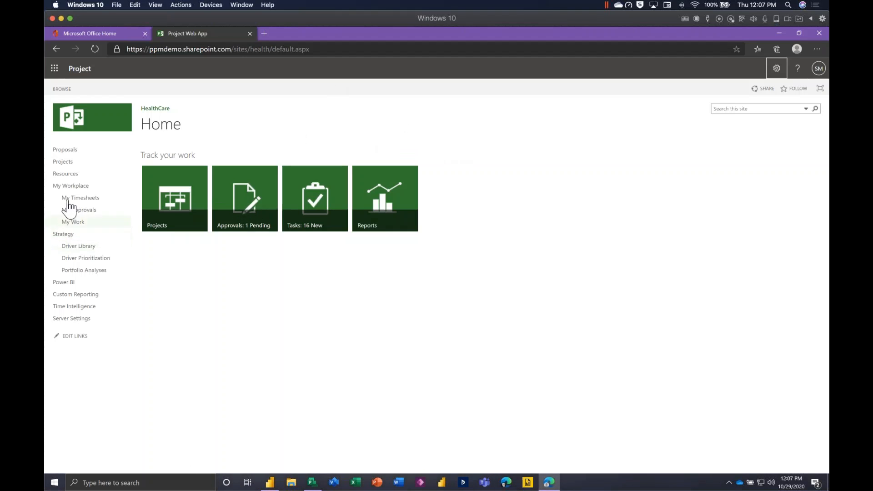
Go to the site's project list and close the EMR Update R3 project in Project Professional.
{"action": "left_click", "coordinate": [70, 164]}
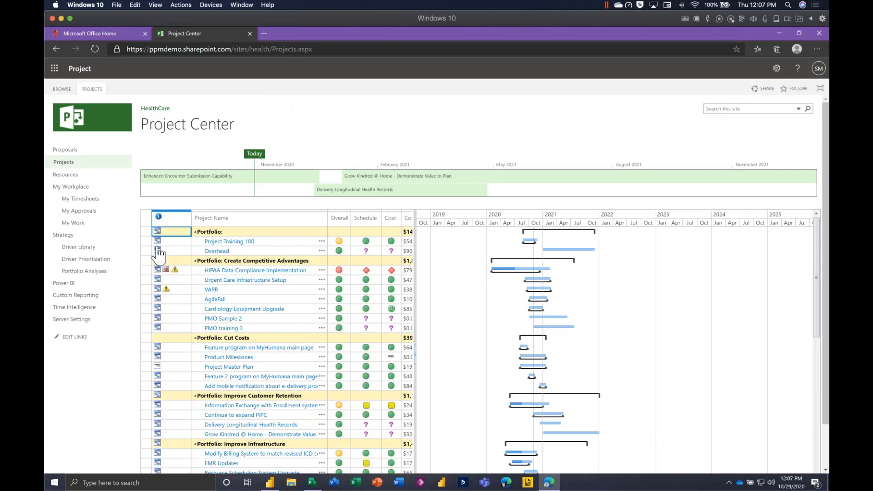
{"action": "mouse_move", "coordinate": [158, 247]}
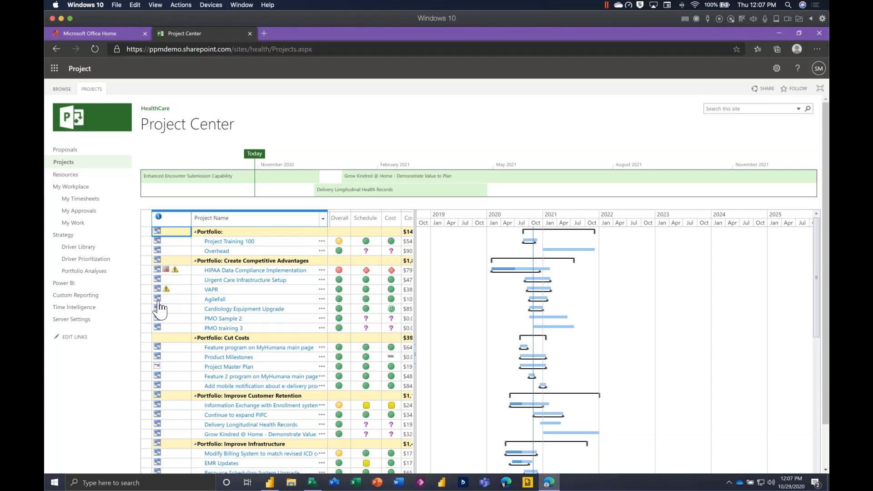
{"action": "mouse_move", "coordinate": [159, 305]}
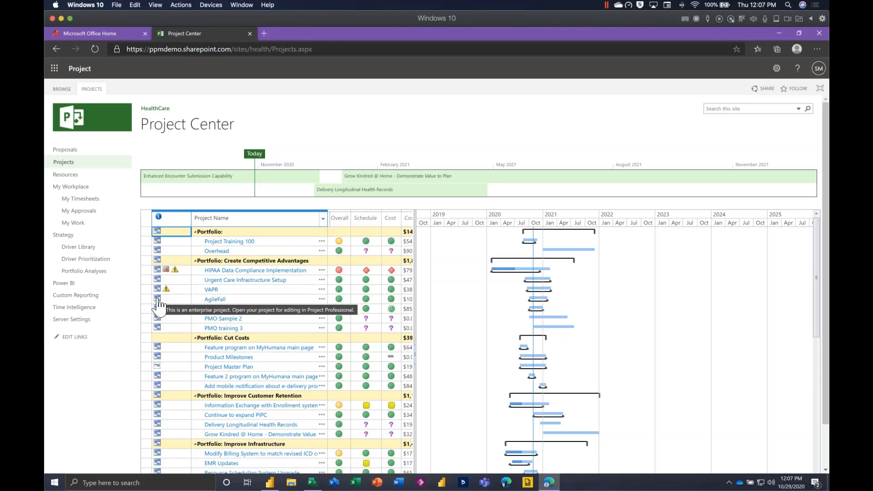
{"action": "left_click", "coordinate": [157, 299]}
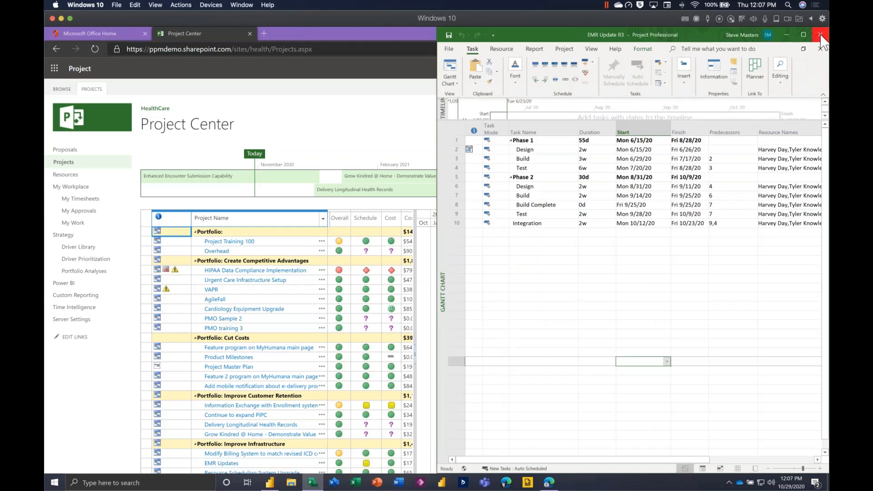
{"action": "left_click", "coordinate": [820, 35]}
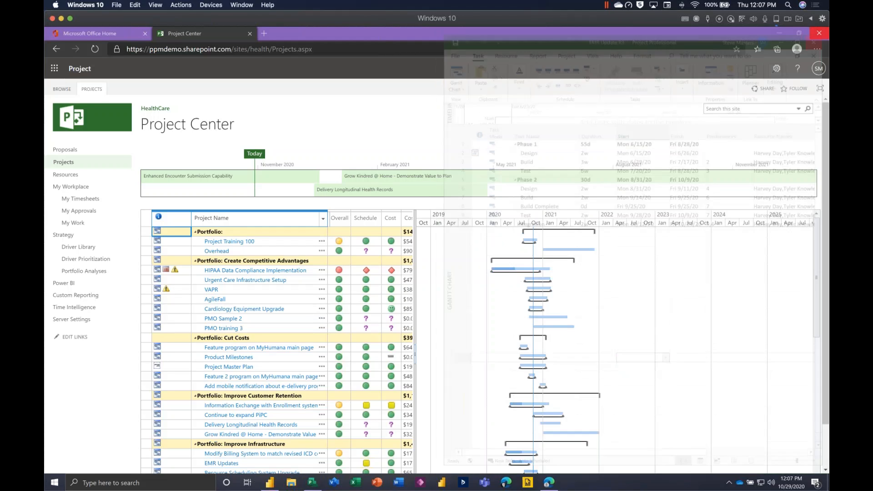
{"action": "left_click", "coordinate": [157, 271]}
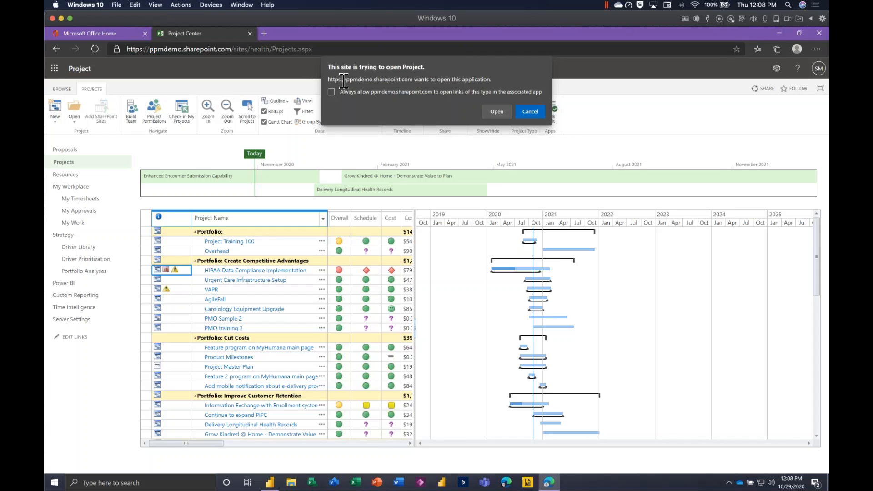
{"action": "left_click_drag", "start_coordinate": [343, 79], "coordinate": [454, 80]}
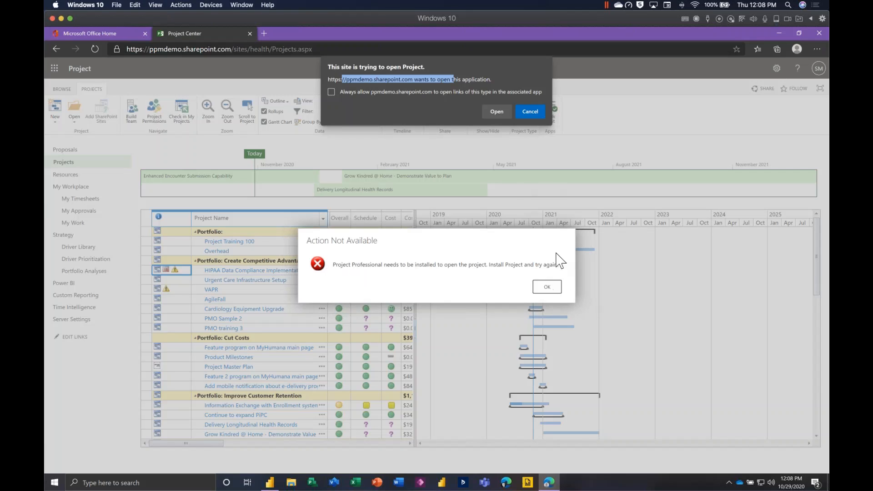
{"action": "left_click", "coordinate": [530, 112]}
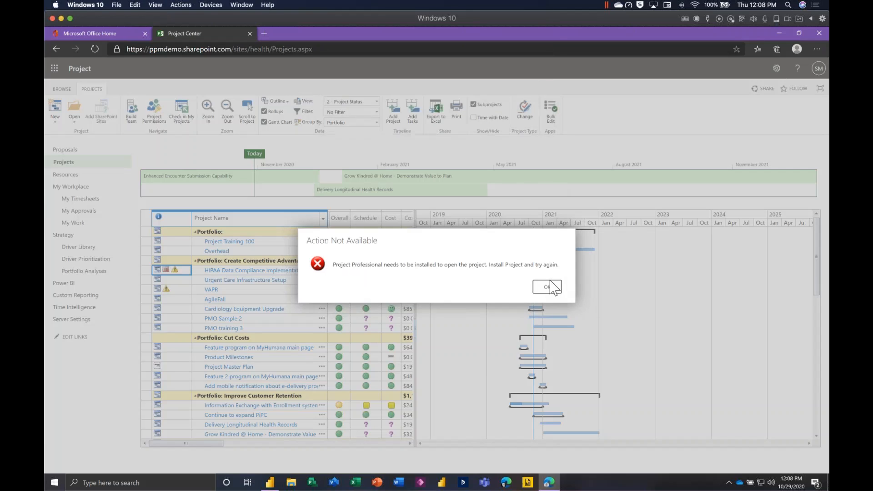
{"action": "left_click", "coordinate": [548, 287]}
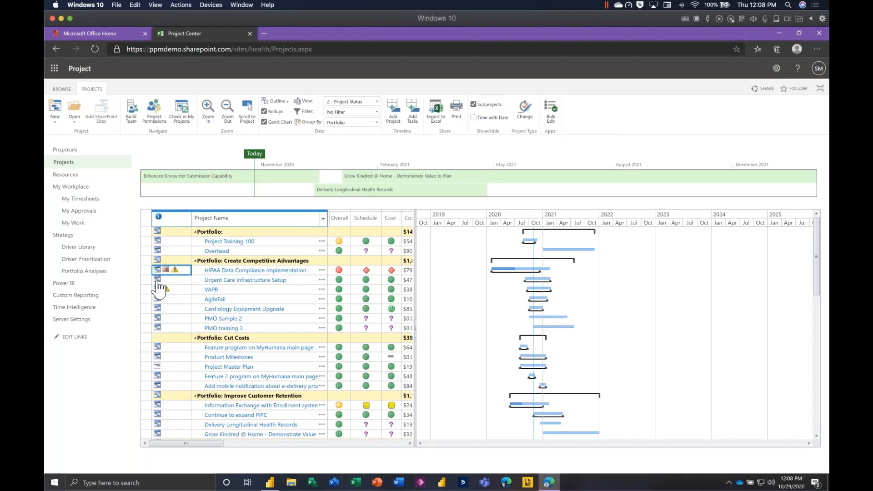
Open the Urgent Care Infrastructure Setup project in Project Professional, allowing the site to launch it and trusting the file.
{"action": "left_click", "coordinate": [157, 279]}
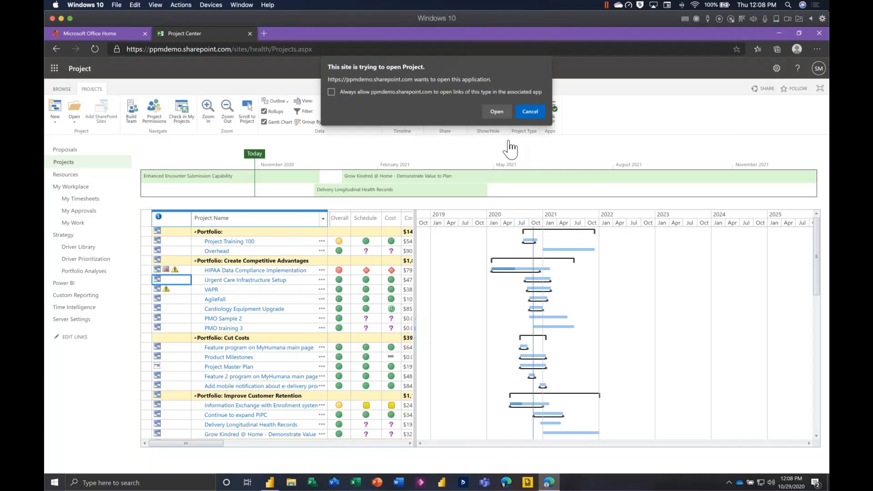
{"action": "left_click", "coordinate": [500, 111]}
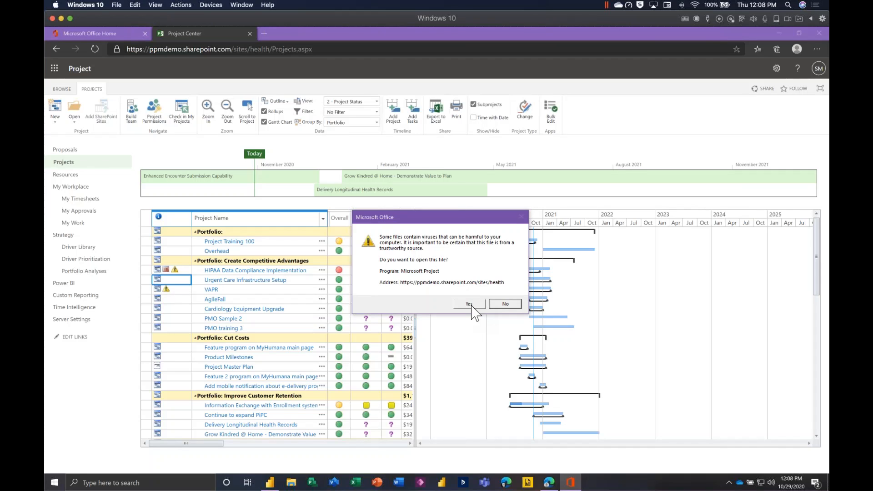
{"action": "left_click", "coordinate": [470, 303]}
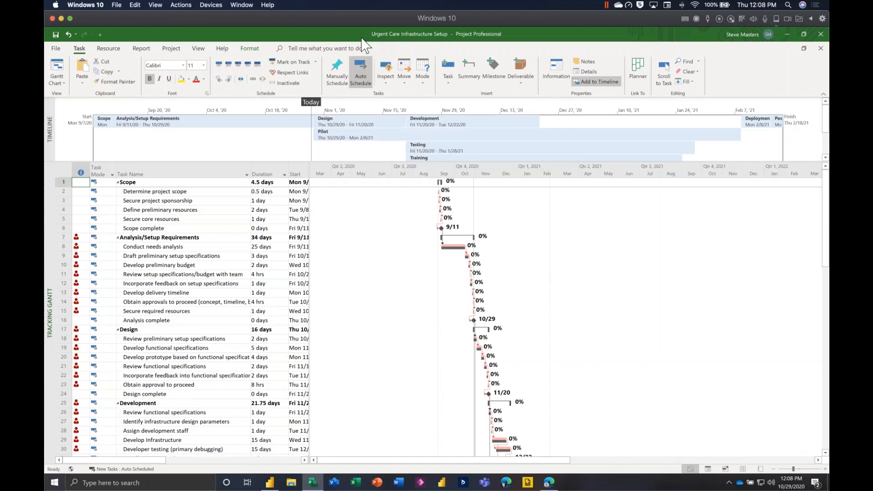
Close the Urgent Care Infrastructure Setup project, discarding changes and checking it in.
{"action": "left_click", "coordinate": [821, 35]}
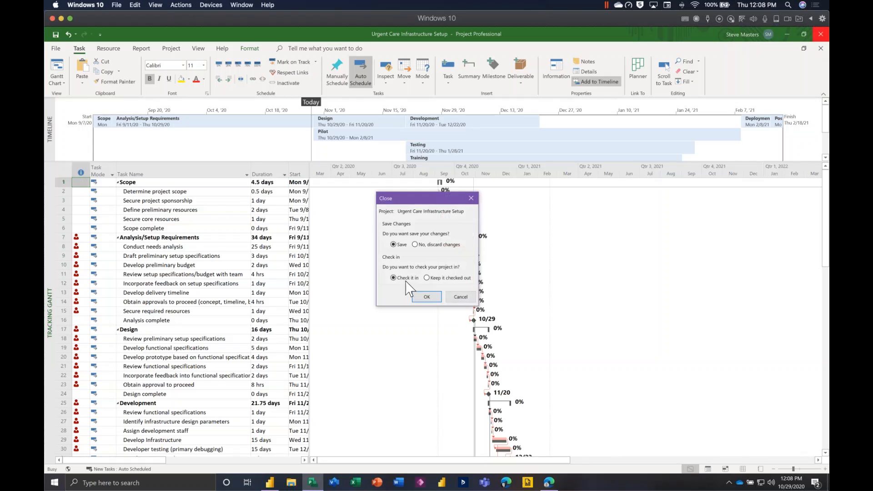
{"action": "left_click", "coordinate": [430, 244]}
{"action": "left_click", "coordinate": [428, 297]}
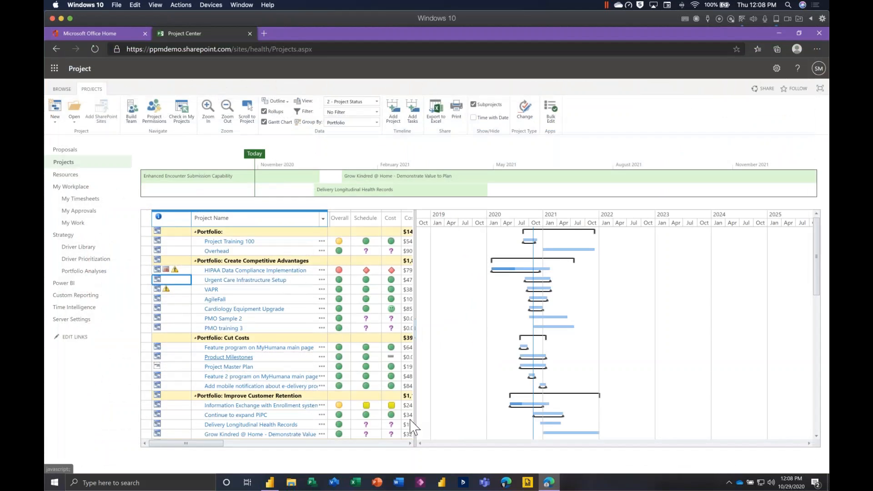
Start Project Professional in offline mode and create a blank project.
{"action": "left_click", "coordinate": [314, 483]}
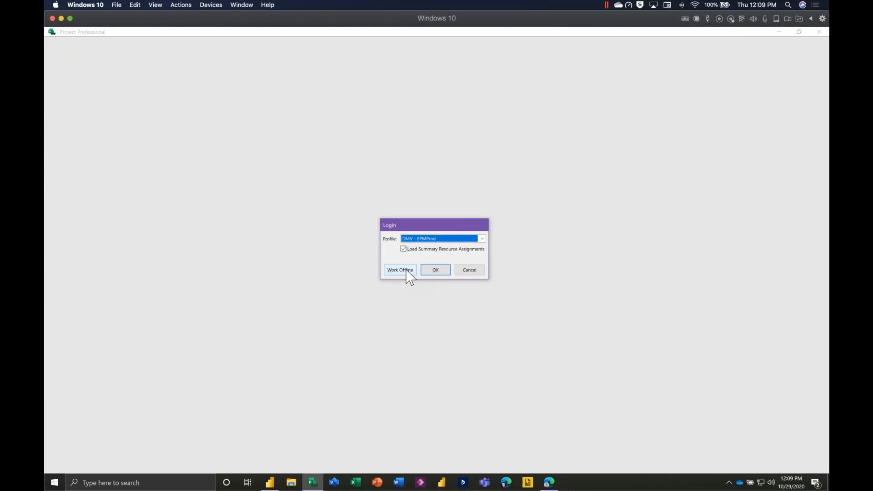
{"action": "left_click", "coordinate": [437, 237]}
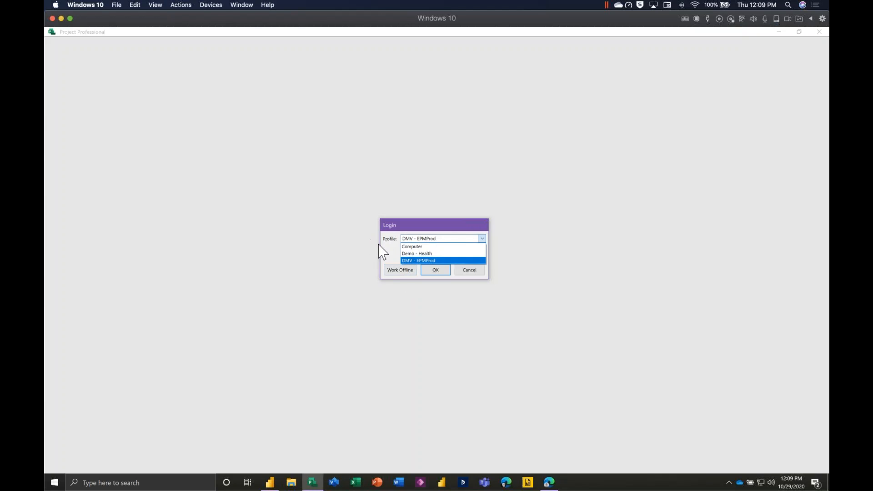
{"action": "left_click", "coordinate": [389, 250]}
{"action": "left_click", "coordinate": [407, 270]}
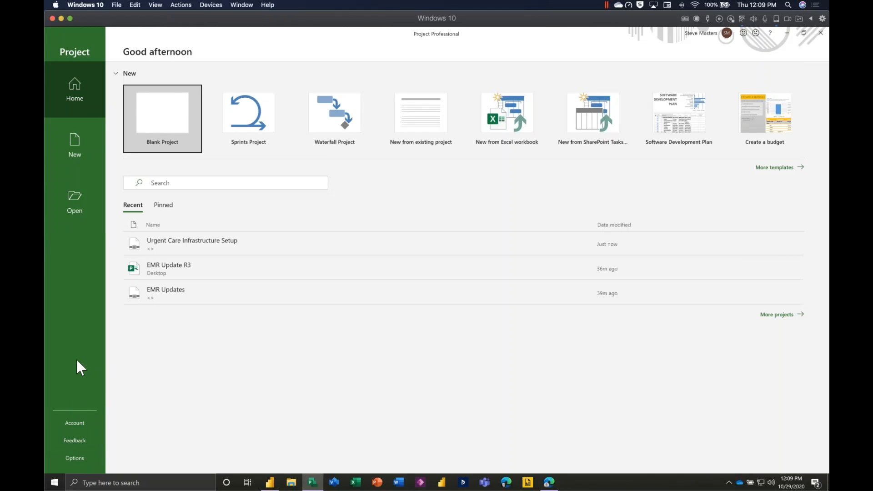
{"action": "left_click", "coordinate": [166, 134]}
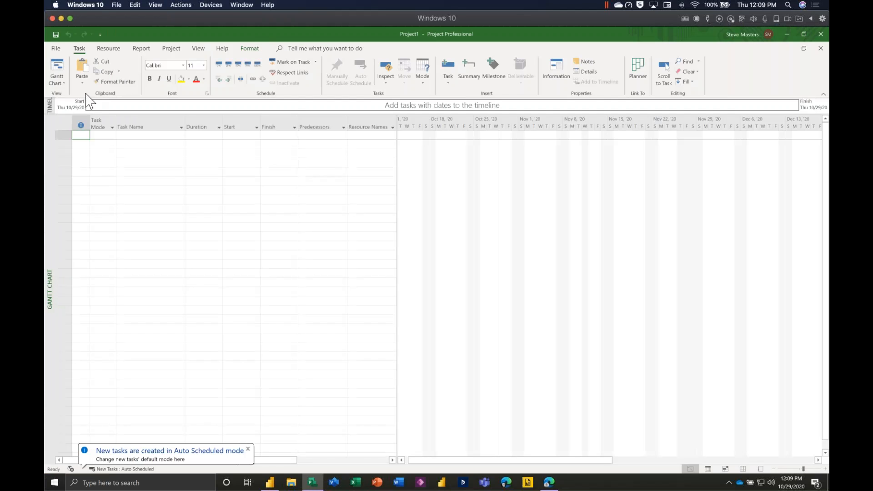
{"action": "left_click", "coordinate": [55, 49]}
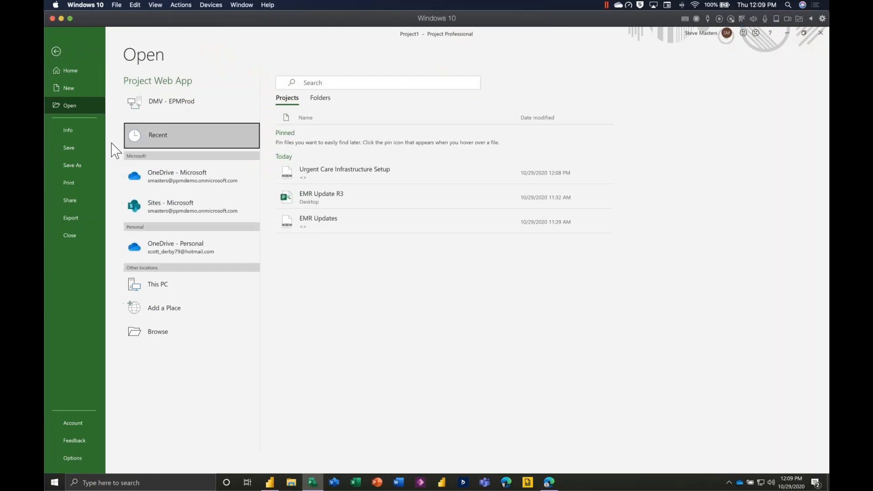
{"action": "left_click", "coordinate": [78, 129]}
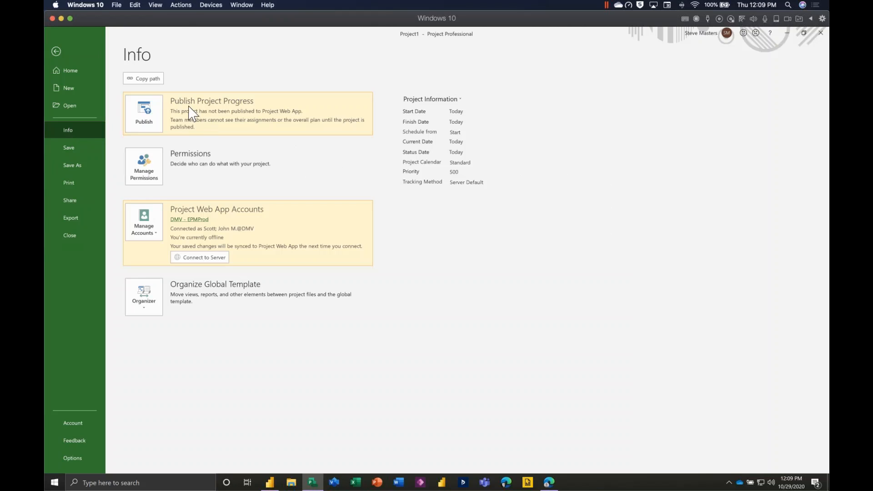
{"action": "left_click", "coordinate": [151, 224]}
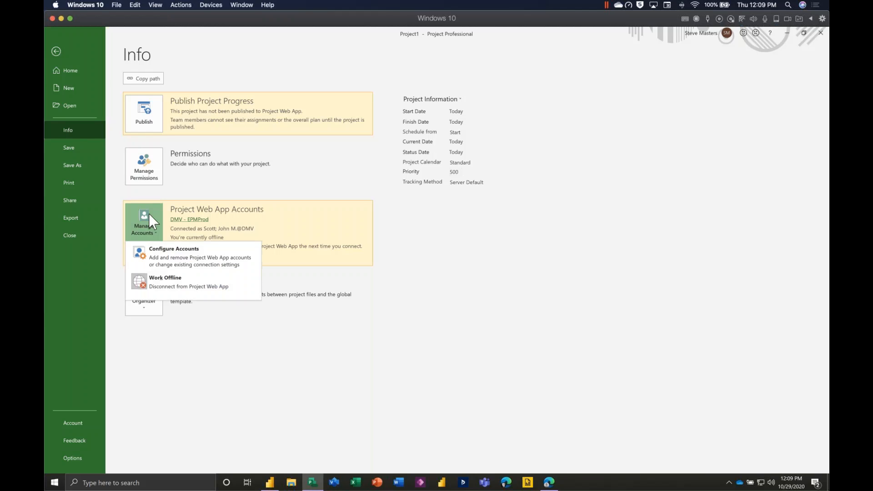
{"action": "left_click", "coordinate": [176, 256]}
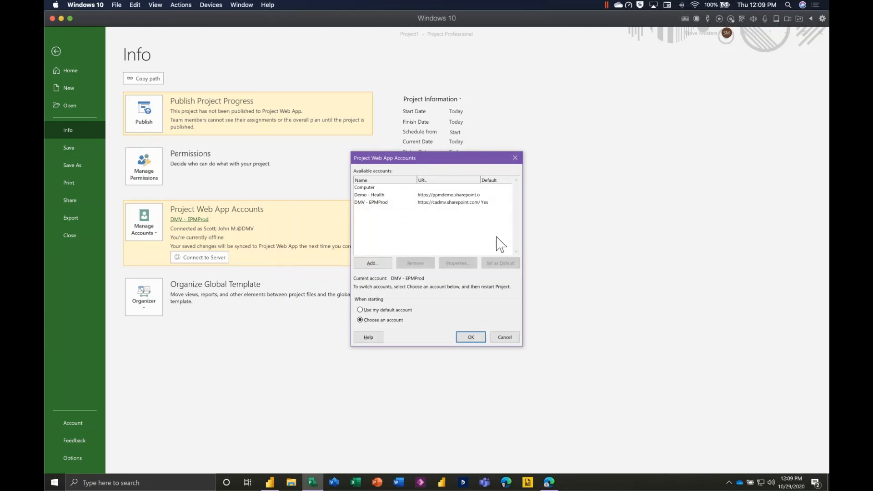
{"action": "left_click", "coordinate": [374, 264]}
{"action": "left_click_drag", "start_coordinate": [432, 213], "coordinate": [272, 231]}
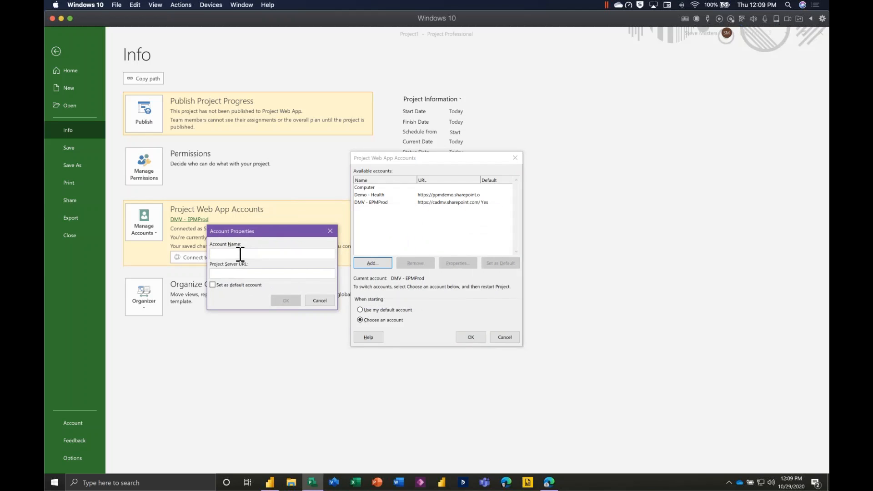
{"action": "type", "text": "Dem"}
{"action": "type", "text": "https://ppmdemo.sharepoint.com/sites/health"}
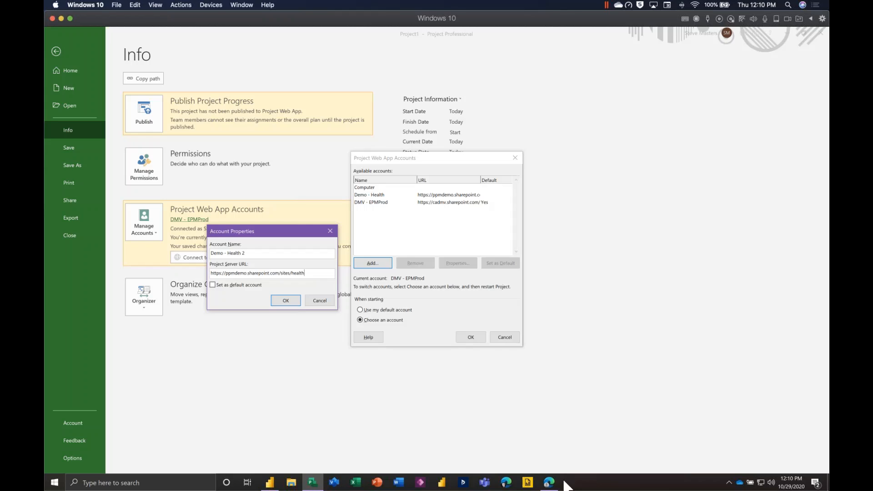
Check the Project Web App address up to /sites/health in the browser against the new account's Project Server URL.
{"action": "left_click", "coordinate": [548, 482]}
{"action": "left_click", "coordinate": [290, 52]}
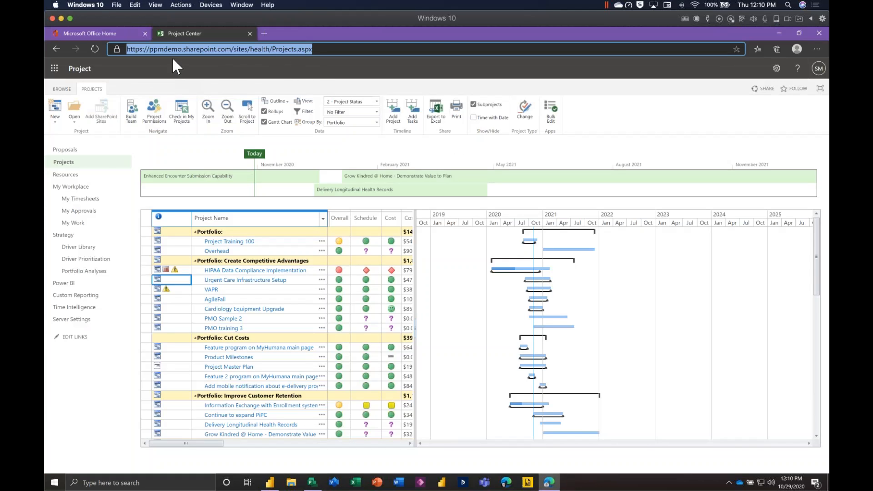
{"action": "left_click", "coordinate": [269, 48]}
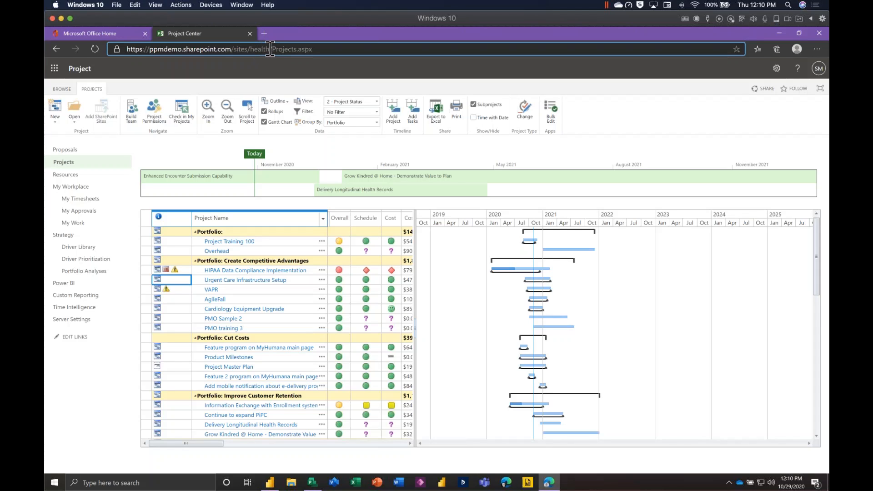
{"action": "left_click_drag", "start_coordinate": [270, 49], "coordinate": [111, 49]}
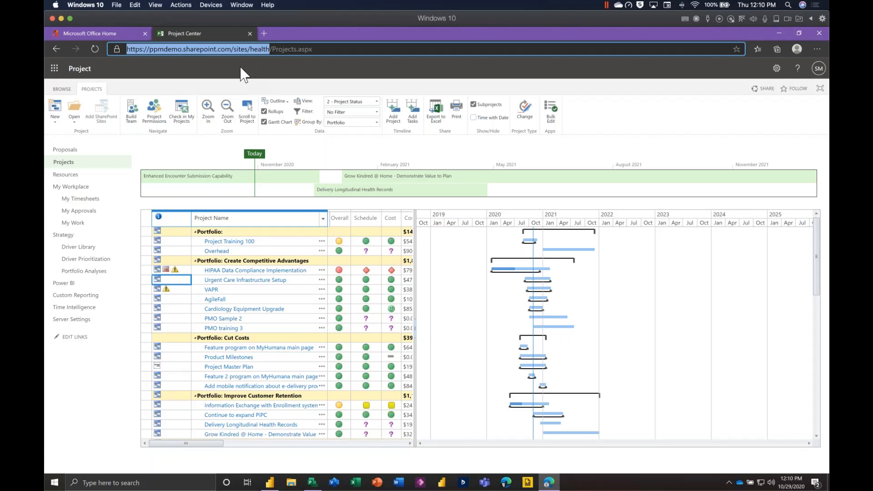
{"action": "left_click", "coordinate": [316, 482]}
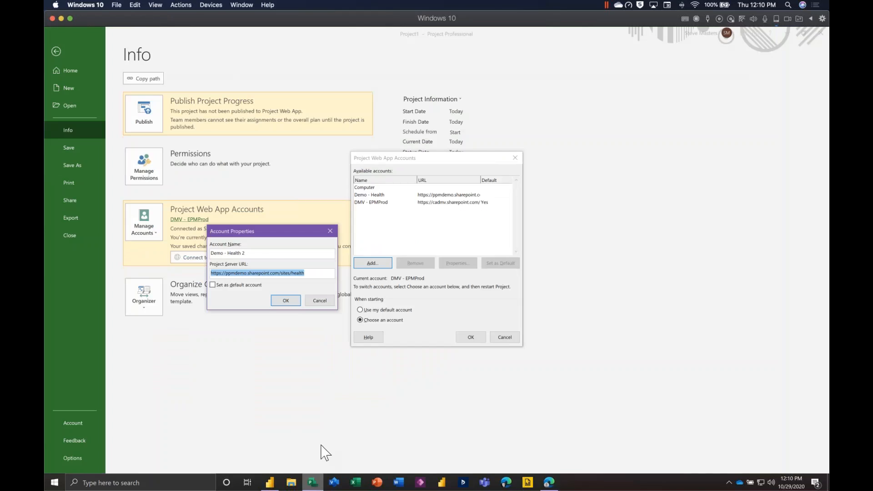
{"action": "left_click", "coordinate": [320, 273]}
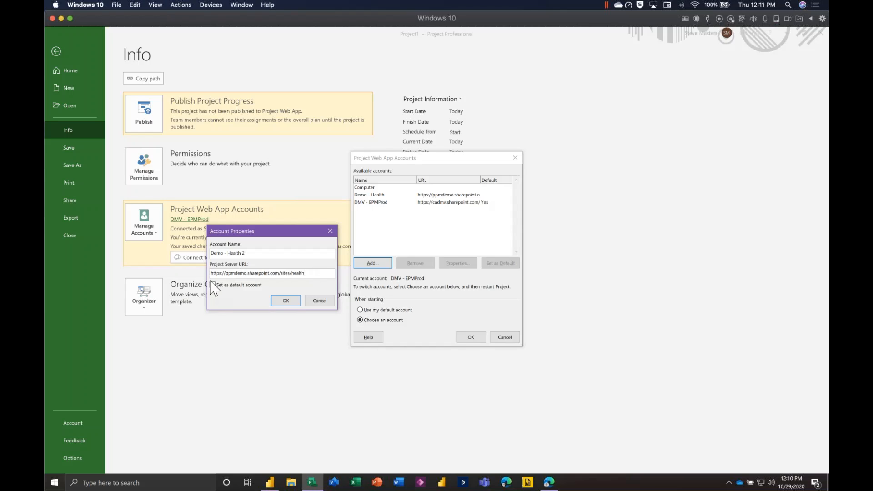
Save Demo - Health 2 as the default Project Web App account and close Project Professional.
{"action": "left_click", "coordinate": [237, 285]}
{"action": "left_click", "coordinate": [285, 301]}
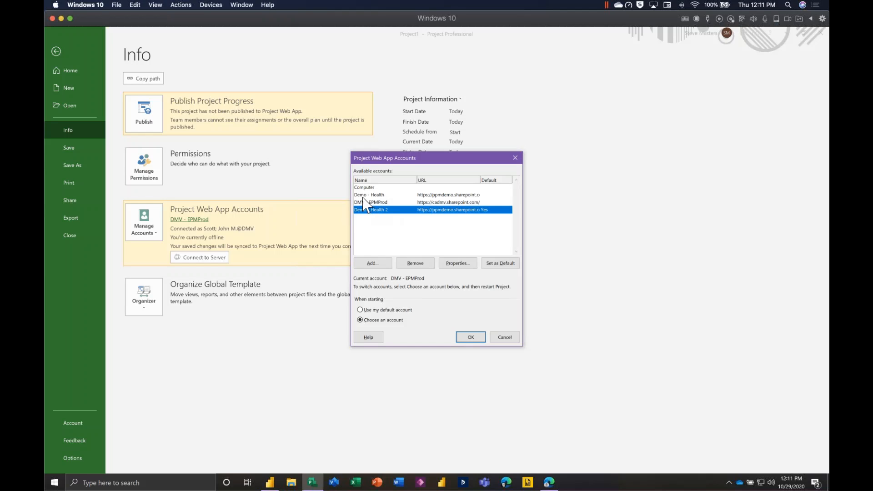
{"action": "left_click", "coordinate": [470, 337]}
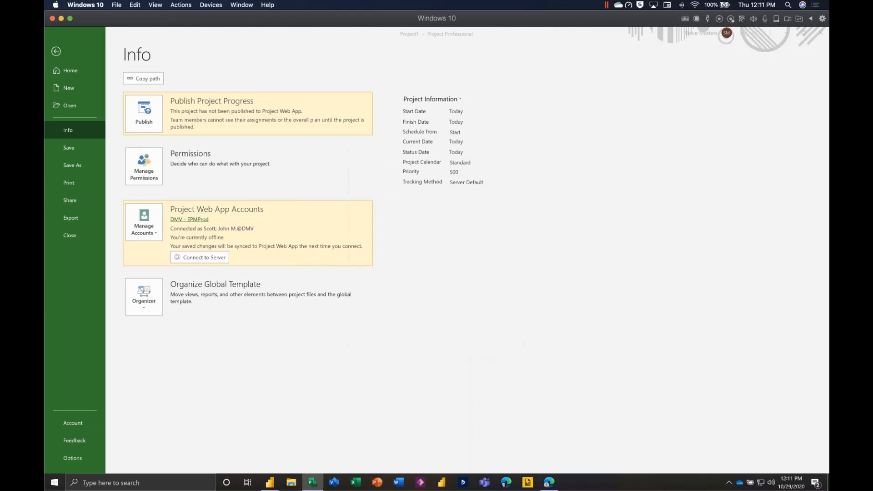
{"action": "left_click", "coordinate": [821, 37]}
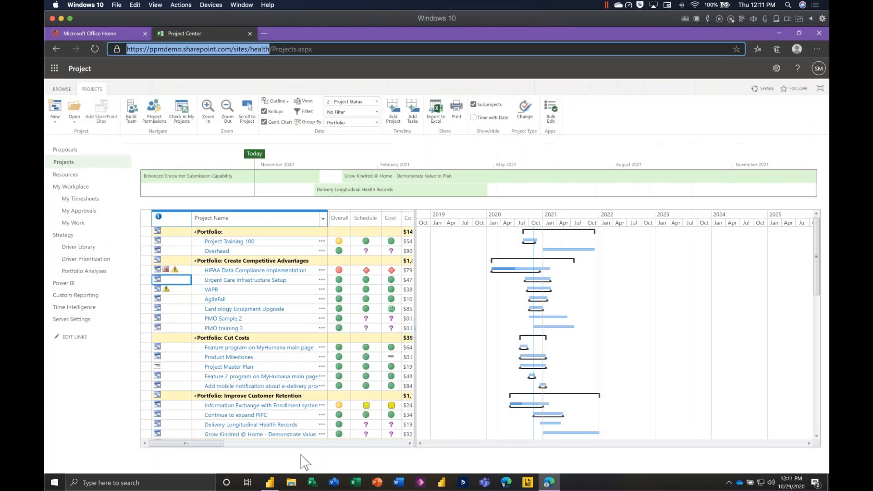
Start Project Professional and log in with the Demo - Health 2 profile, keeping summary resource assignments loaded.
{"action": "left_click", "coordinate": [317, 481]}
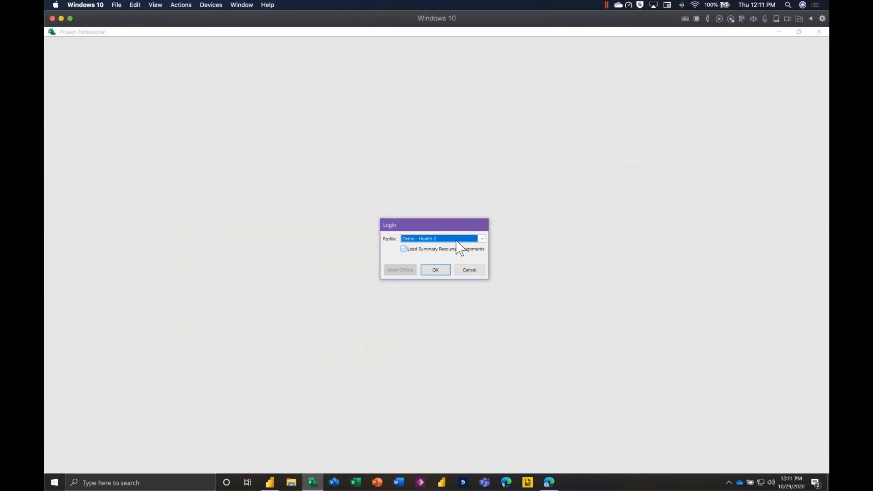
{"action": "left_click", "coordinate": [464, 240]}
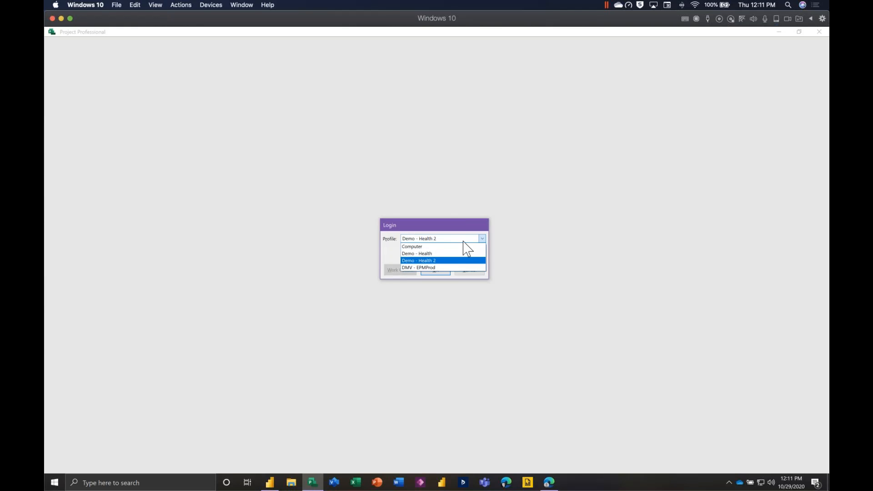
{"action": "left_click", "coordinate": [447, 260]}
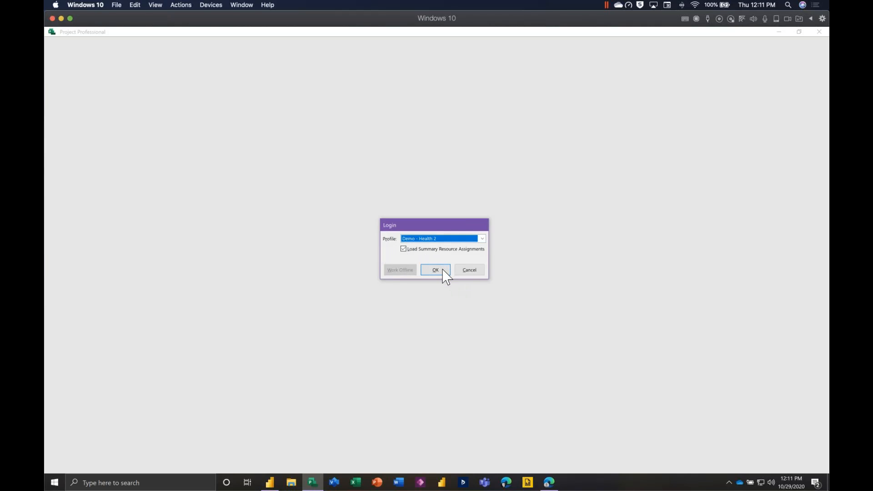
{"action": "left_click", "coordinate": [443, 271]}
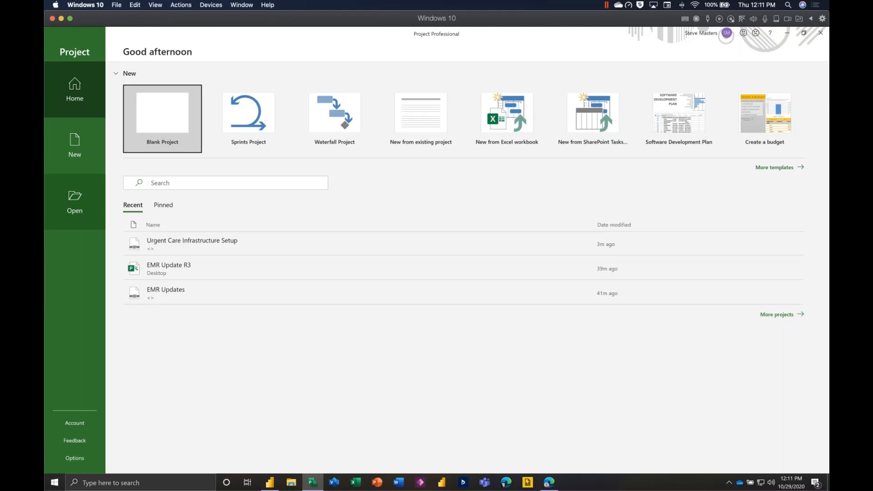
Browse the list of all enterprise projects stored on Demo - Health 2 without opening one.
{"action": "left_click", "coordinate": [74, 201]}
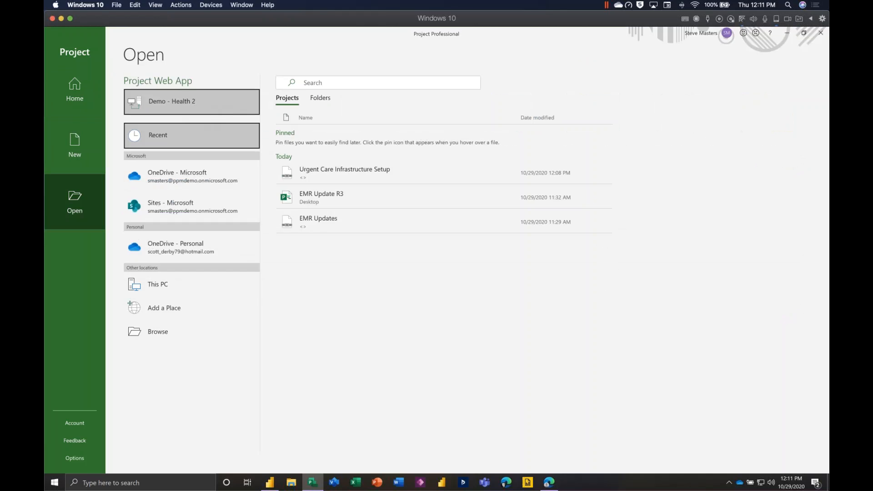
{"action": "left_click", "coordinate": [171, 111]}
{"action": "left_click", "coordinate": [293, 106]}
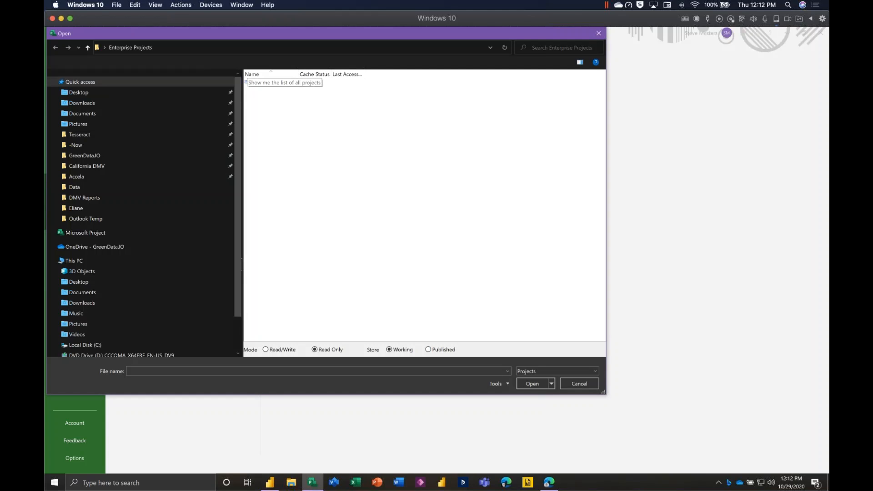
{"action": "double_click", "coordinate": [273, 82]}
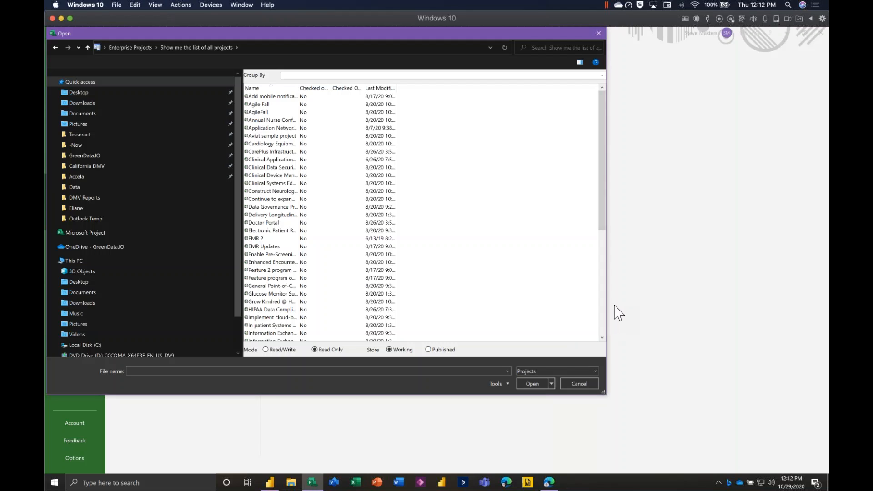
{"action": "left_click", "coordinate": [579, 385]}
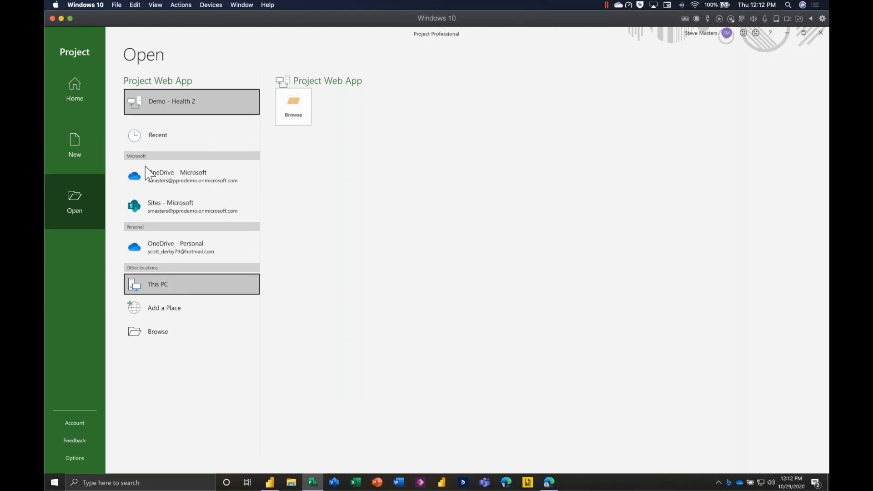
Open the recent desktop project EMR Update R3 and start its import to Demo - Health 2 with the Import Wizard, widening the wizard pane.
{"action": "left_click", "coordinate": [165, 134]}
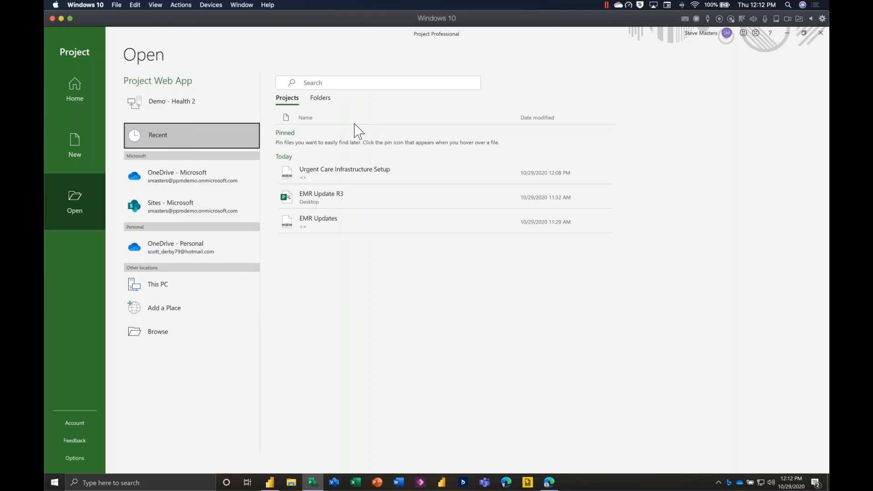
{"action": "left_click", "coordinate": [346, 210]}
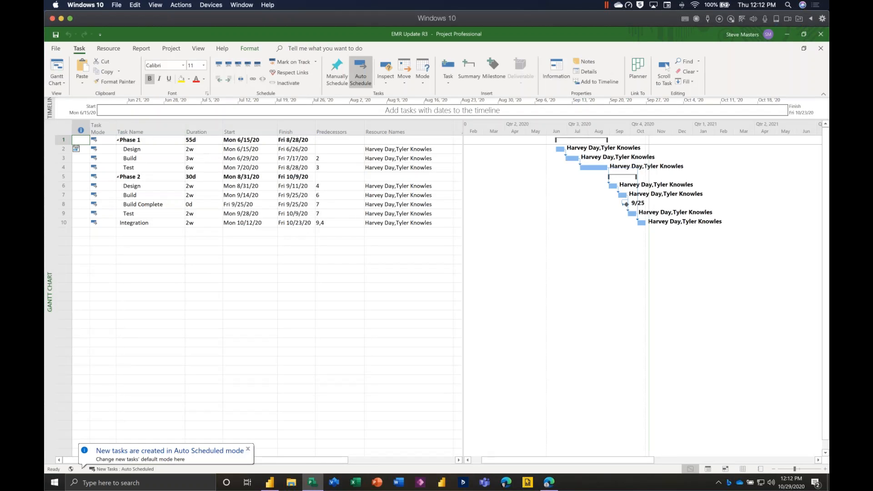
{"action": "left_click", "coordinate": [55, 49]}
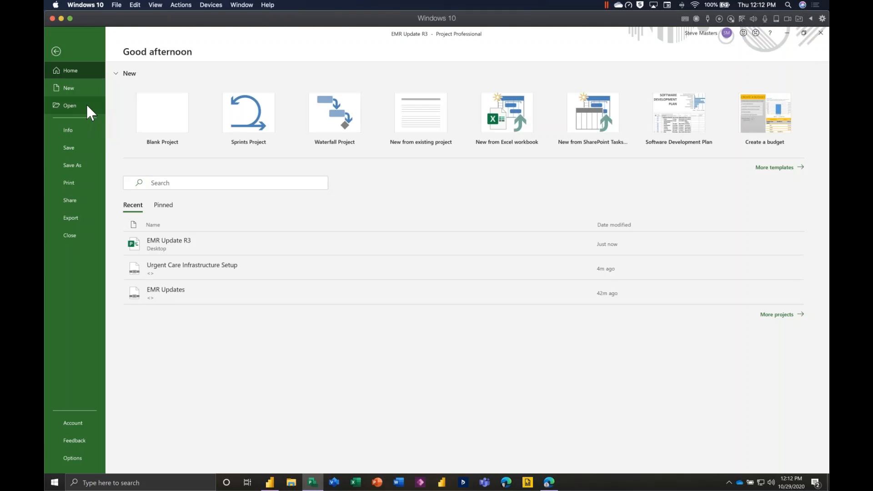
{"action": "left_click", "coordinate": [85, 165]}
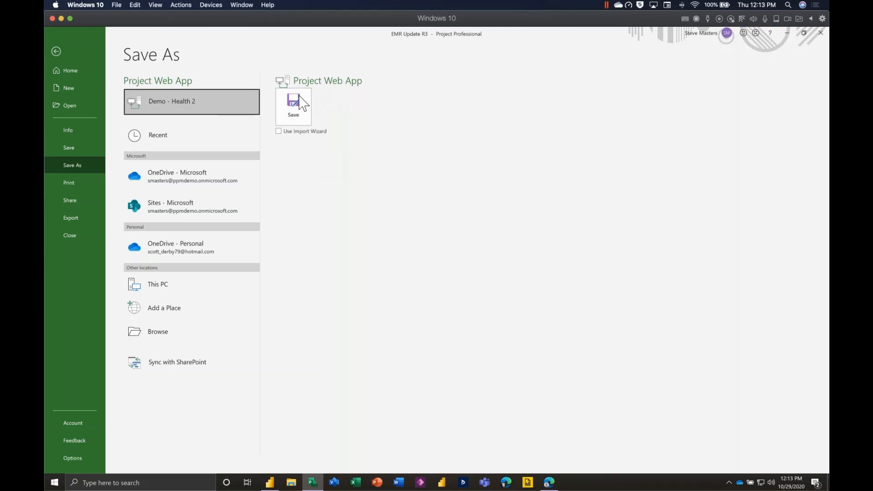
{"action": "left_click", "coordinate": [281, 132]}
{"action": "left_click", "coordinate": [301, 121]}
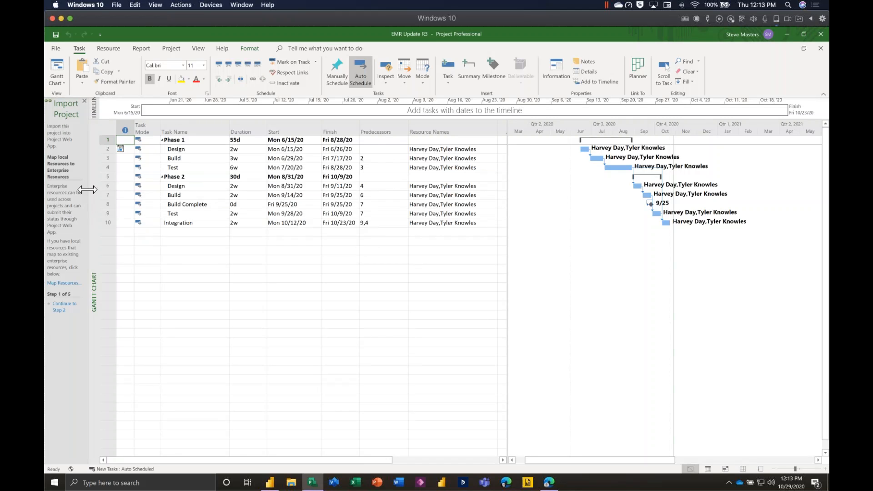
{"action": "left_click_drag", "start_coordinate": [188, 189], "coordinate": [190, 189]}
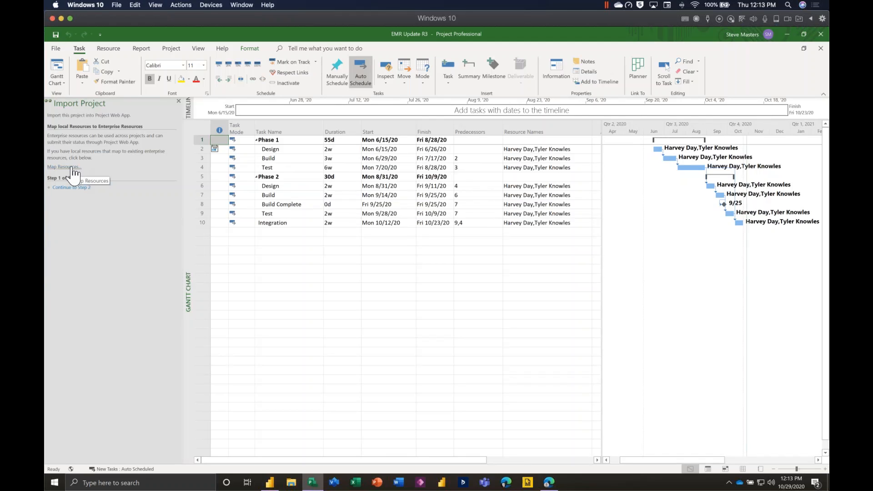
Map all local resources to their same-named enterprise resources, checking the available choices for the first resource and accepting the proposed mapping.
{"action": "left_click", "coordinate": [535, 150]}
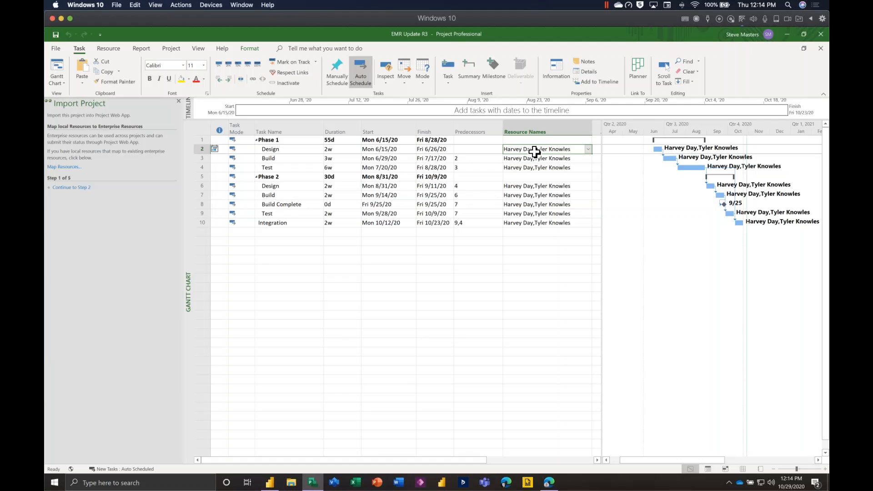
{"action": "left_click", "coordinate": [69, 168]}
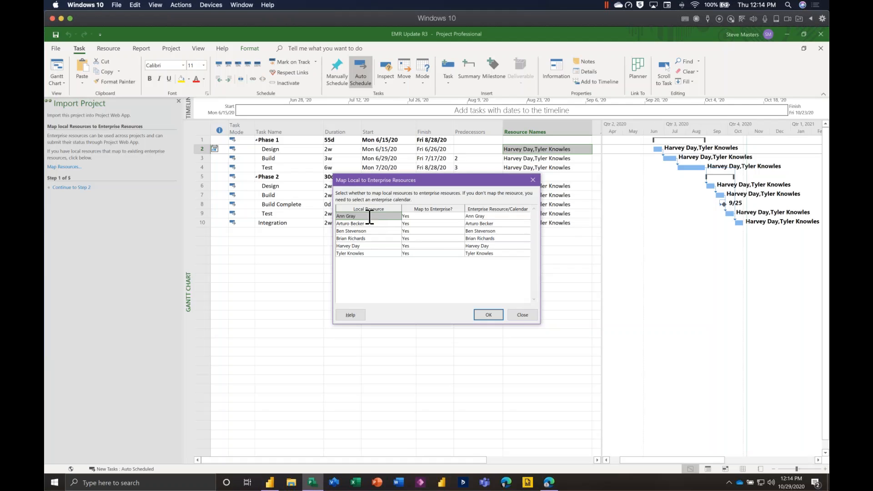
{"action": "left_click_drag", "start_coordinate": [421, 180], "coordinate": [317, 260]}
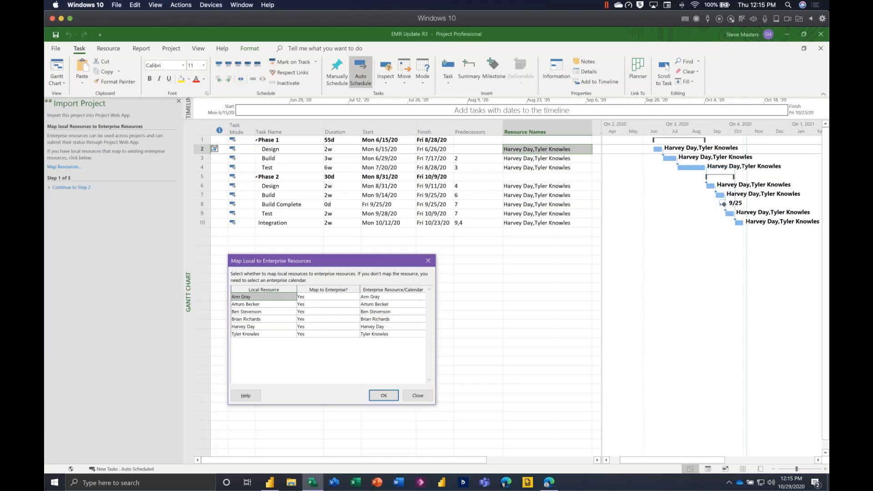
{"action": "left_click", "coordinate": [423, 296]}
{"action": "left_click", "coordinate": [423, 297]}
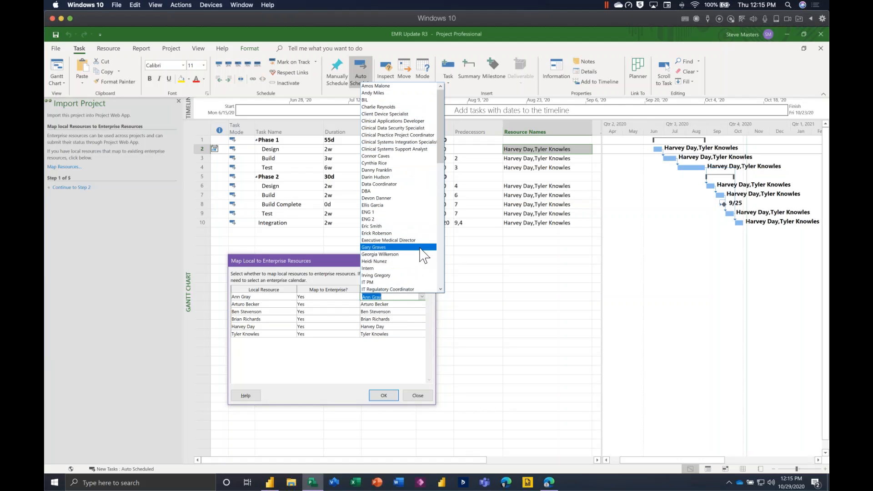
{"action": "left_click", "coordinate": [353, 318]}
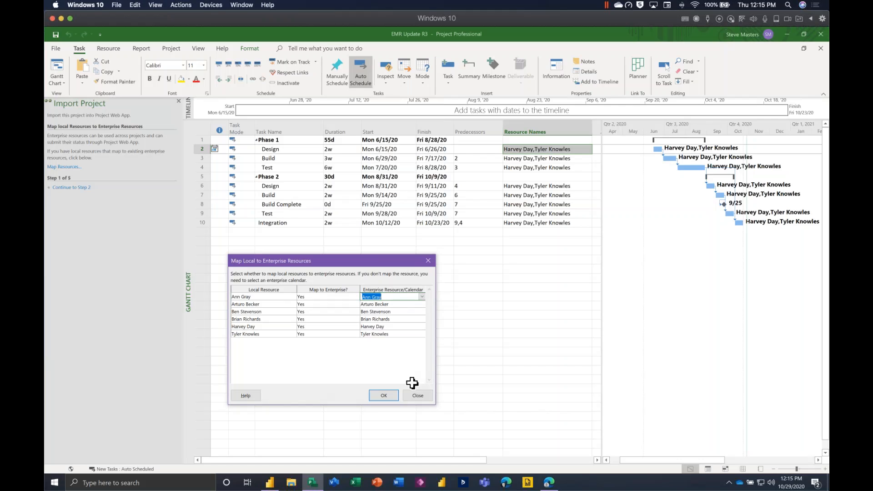
{"action": "left_click", "coordinate": [355, 371]}
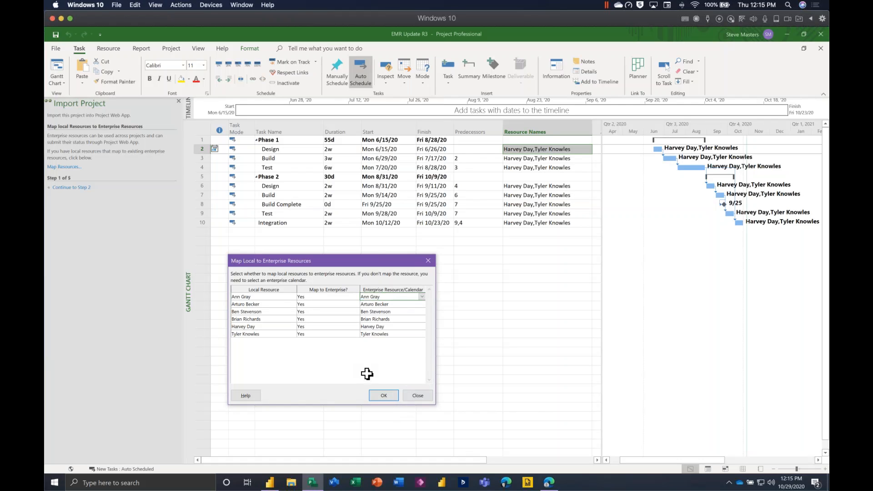
{"action": "left_click", "coordinate": [384, 395]}
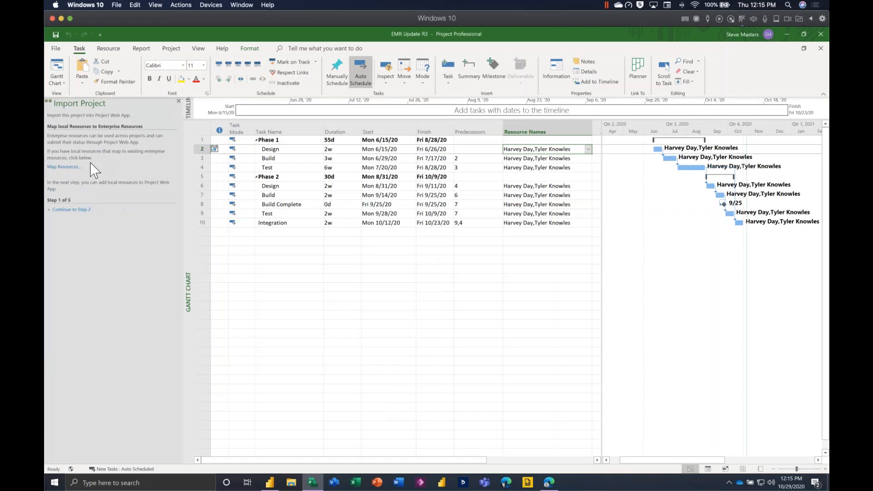
Advance the import from resource mapping through resources, task custom fields and task confirmation to Complete Import, checking the tasks for errors.
{"action": "left_click", "coordinate": [72, 210]}
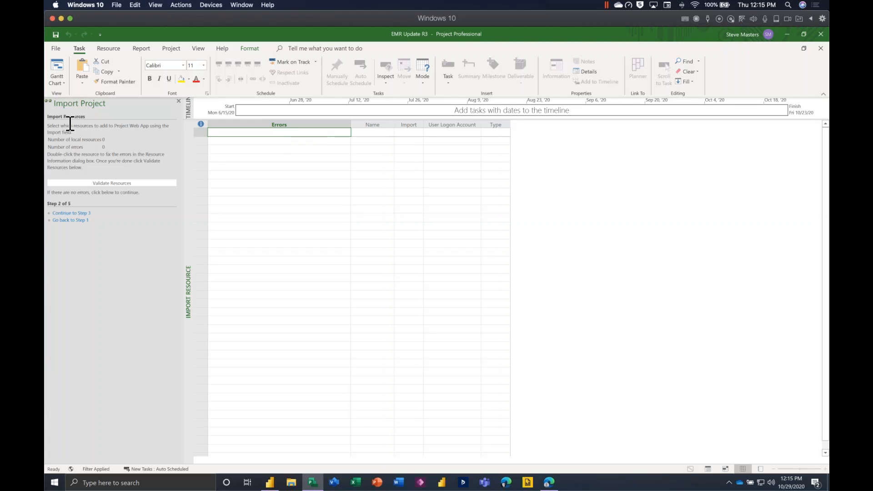
{"action": "left_click", "coordinate": [79, 214]}
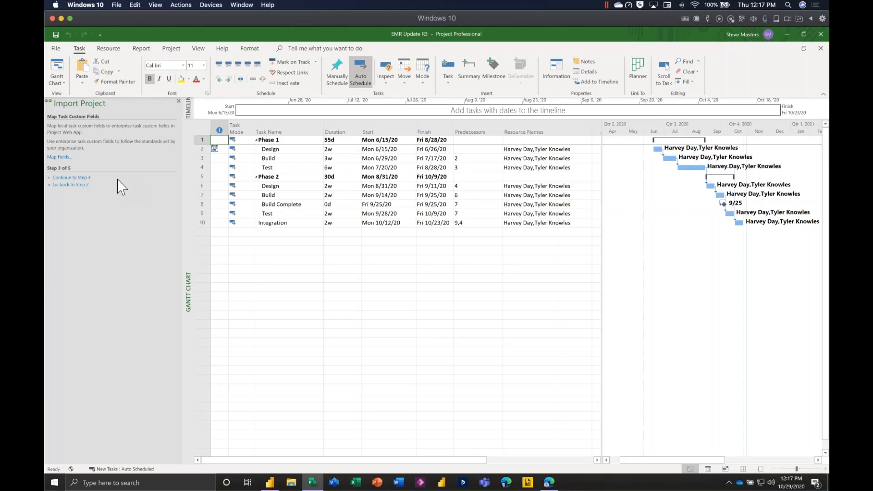
{"action": "left_click", "coordinate": [78, 178]}
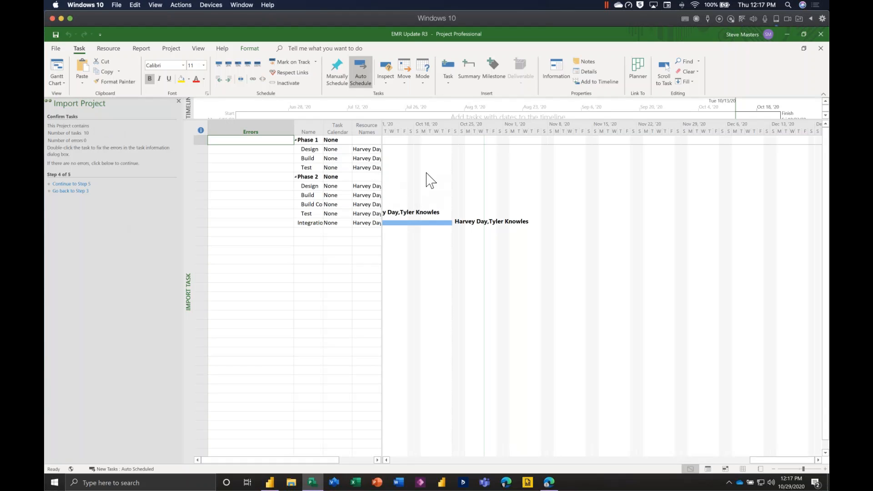
{"action": "left_click_drag", "start_coordinate": [383, 181], "coordinate": [543, 179]}
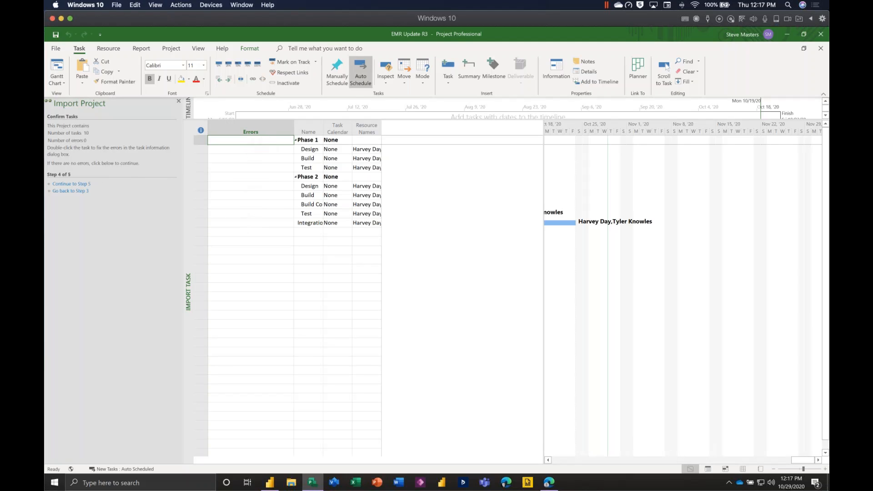
{"action": "left_click", "coordinate": [260, 223]}
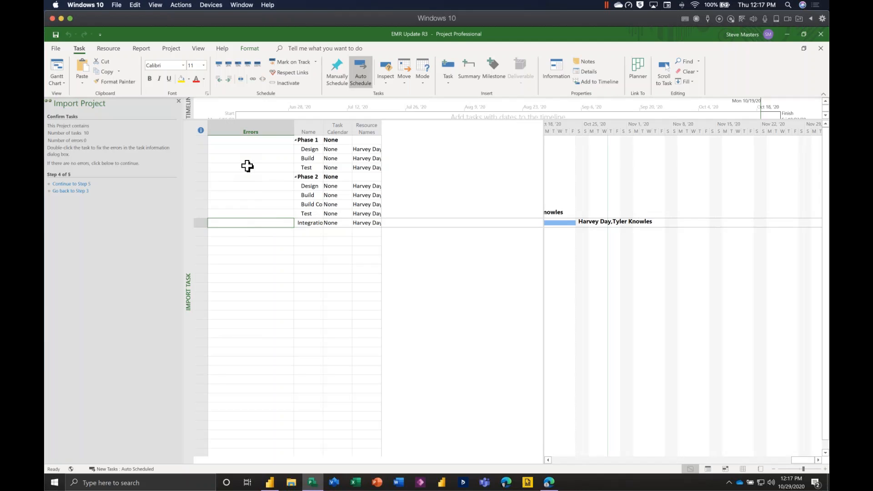
{"action": "left_click", "coordinate": [280, 168]}
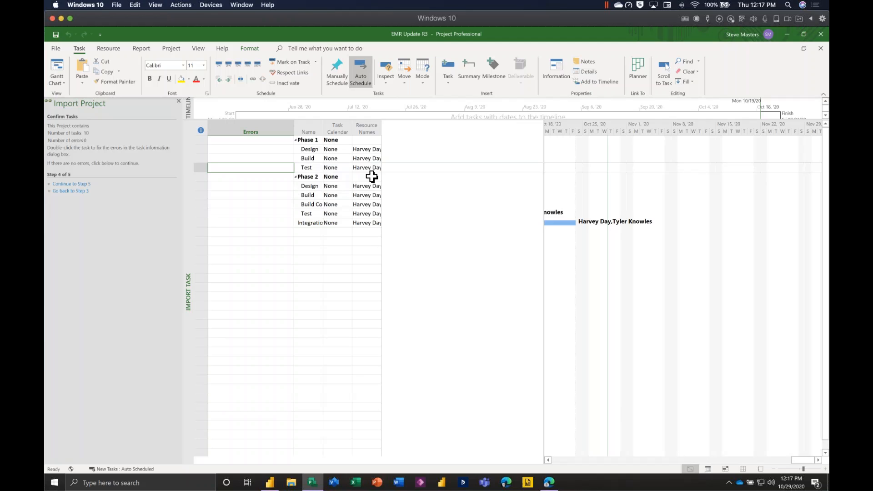
{"action": "left_click", "coordinate": [78, 184]}
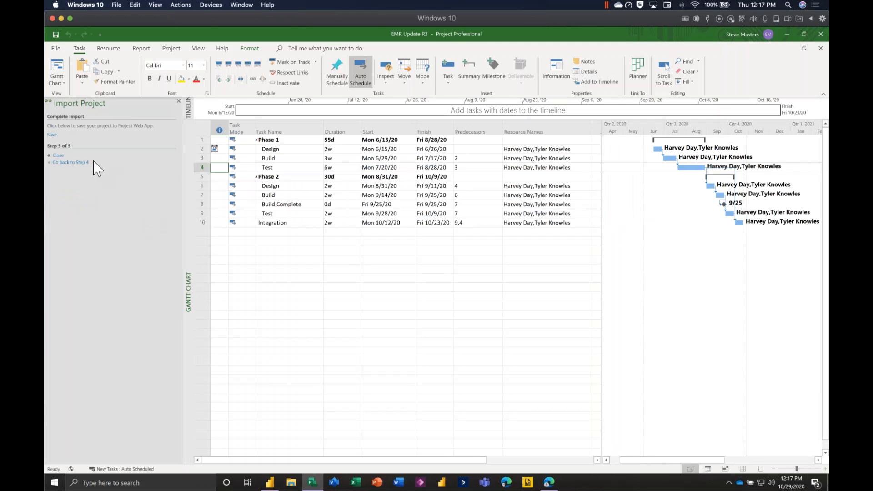
Save the project to Project Web App as EMR Update R3 with type Project and the Standard calendar.
{"action": "left_click", "coordinate": [52, 135]}
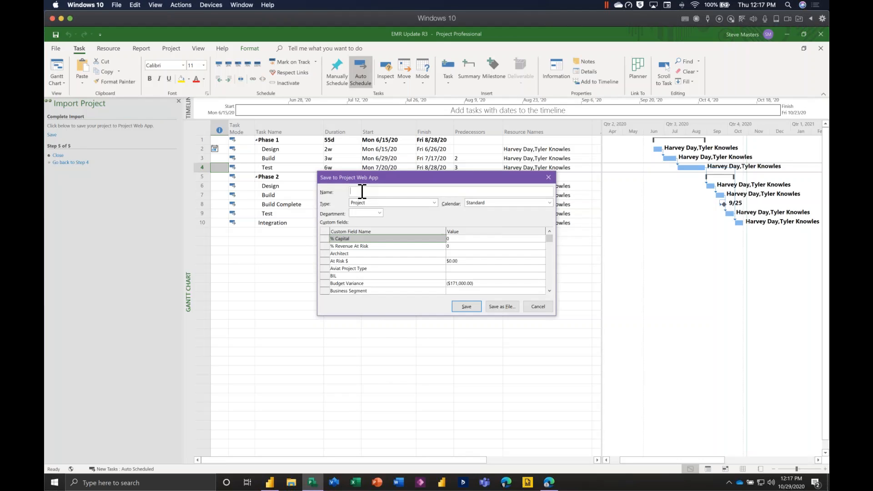
{"action": "type", "text": "EMR Update R3"}
{"action": "left_click", "coordinate": [401, 206]}
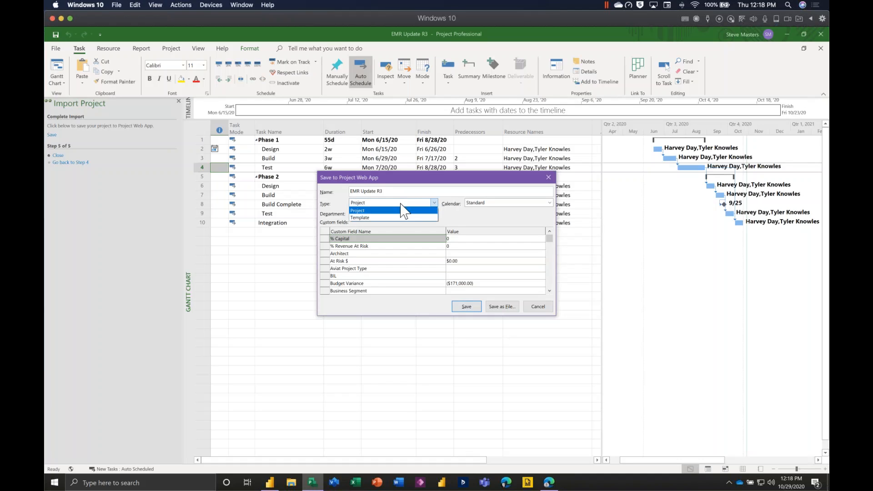
{"action": "left_click", "coordinate": [468, 222]}
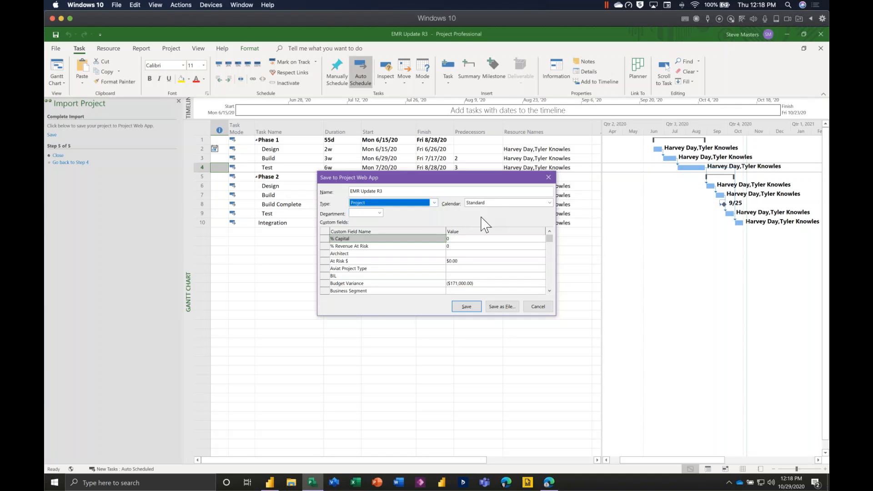
{"action": "left_click", "coordinate": [500, 203]}
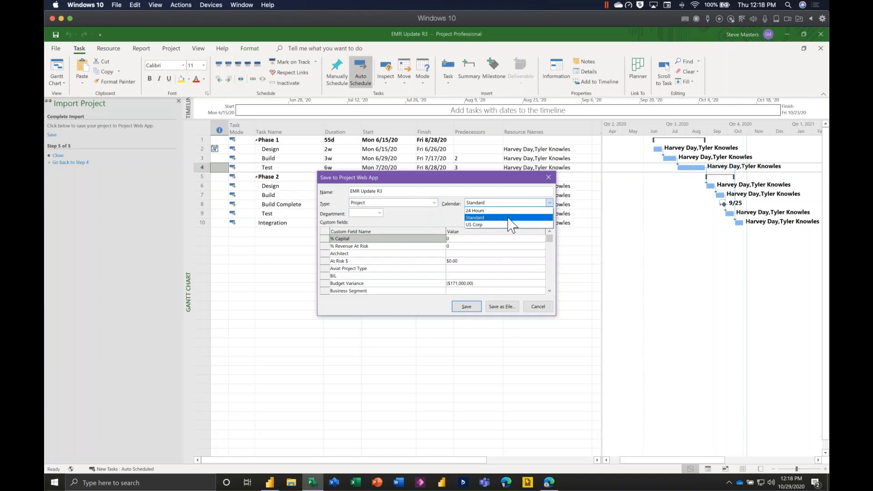
{"action": "left_click", "coordinate": [484, 218]}
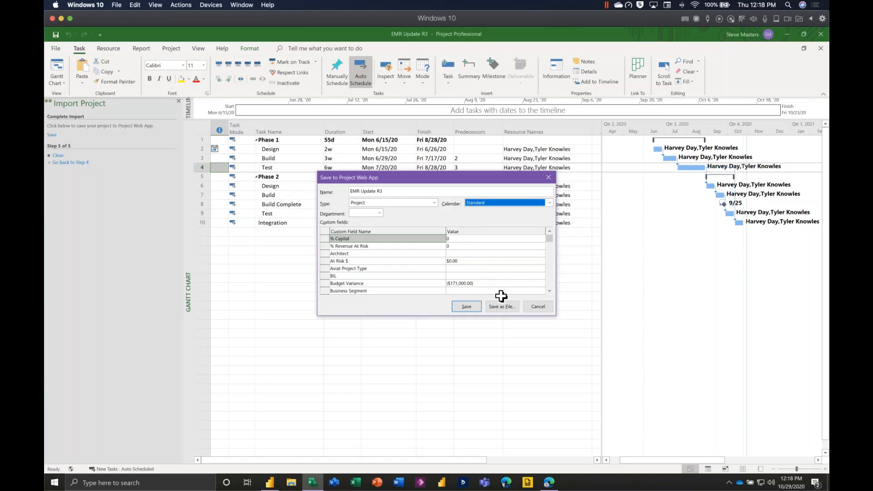
{"action": "left_click", "coordinate": [470, 310]}
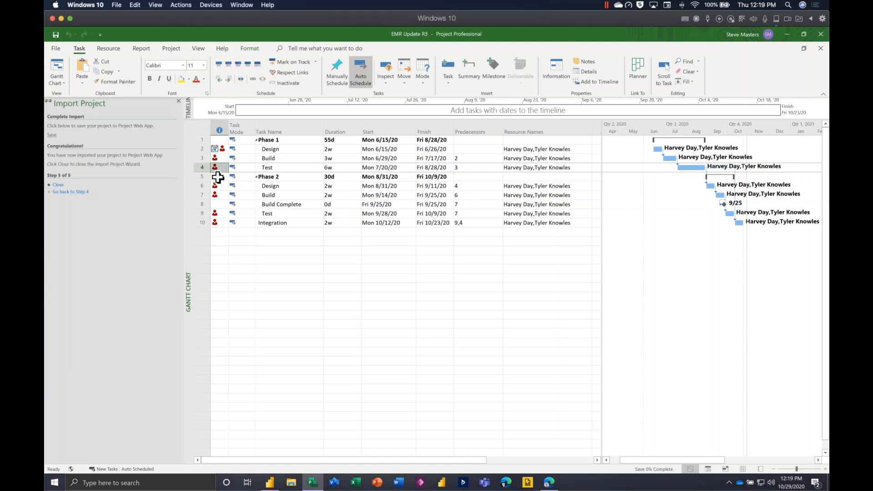
Check the overallocation indicator and the available fixes for the Design task in Phase 1, without applying any.
{"action": "mouse_move", "coordinate": [224, 149]}
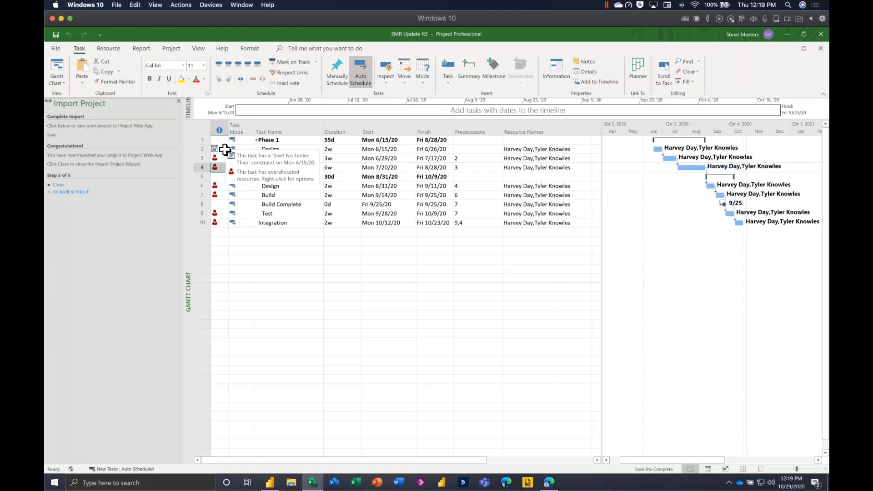
{"action": "right_click", "coordinate": [225, 149]}
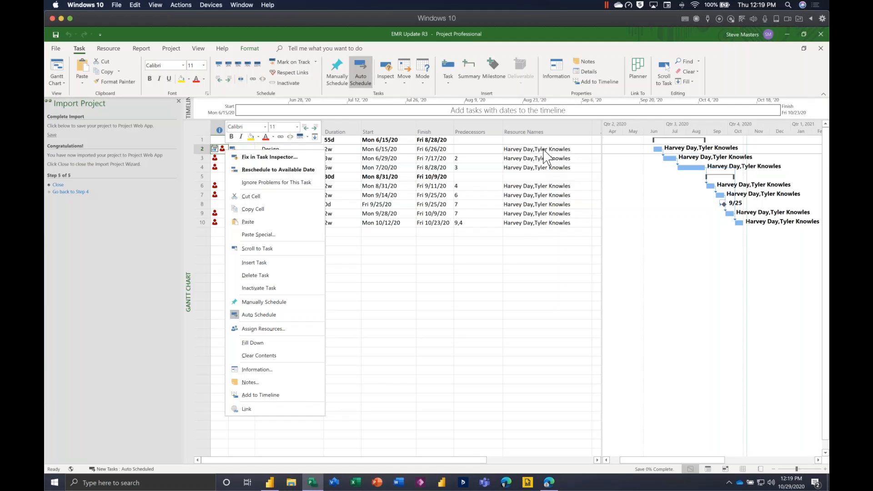
{"action": "key", "text": "Escape"}
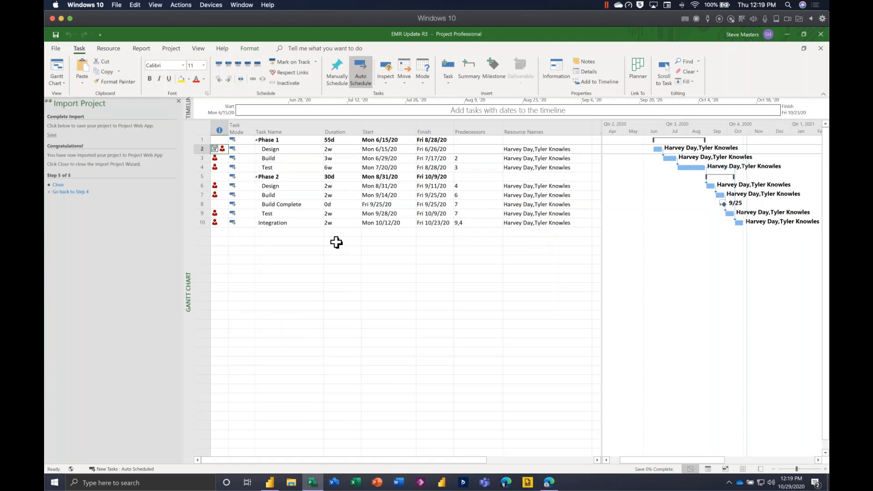
Close the Import Wizard and publish EMR Update R3 to Project Web App, creating a site for the project.
{"action": "left_click", "coordinate": [58, 185]}
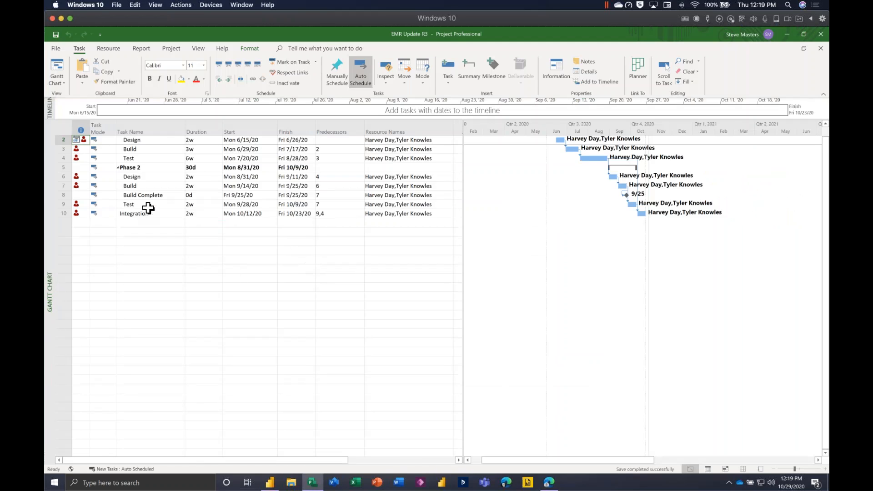
{"action": "left_click", "coordinate": [56, 48]}
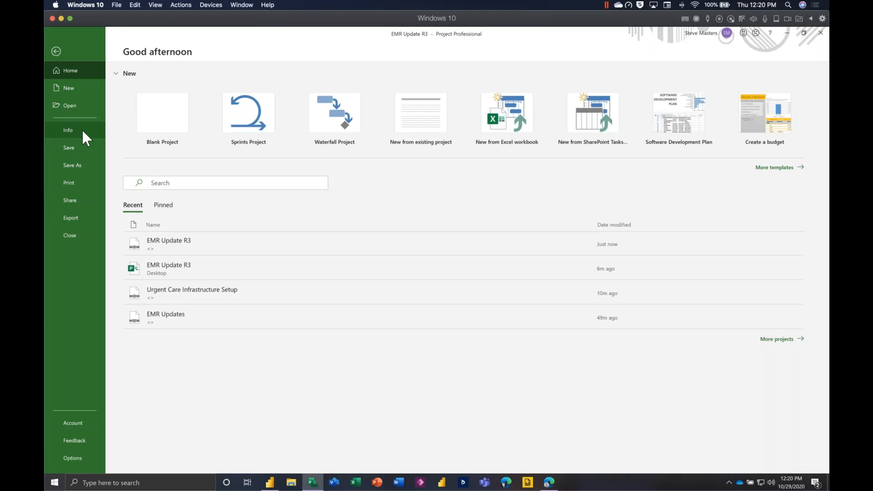
{"action": "left_click", "coordinate": [82, 129]}
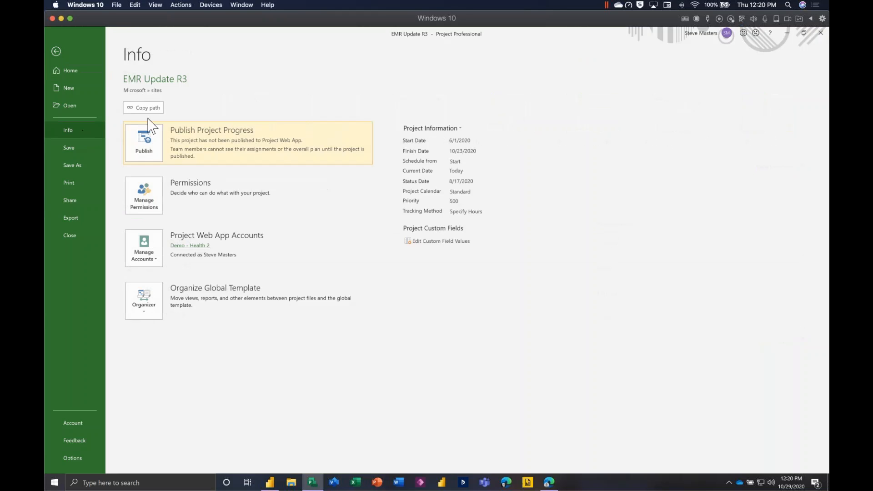
{"action": "left_click", "coordinate": [147, 153]}
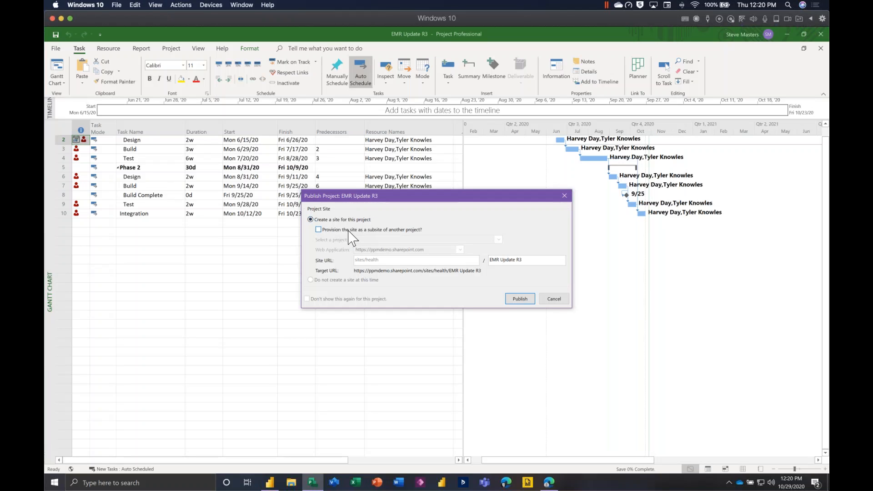
{"action": "left_click", "coordinate": [520, 299]}
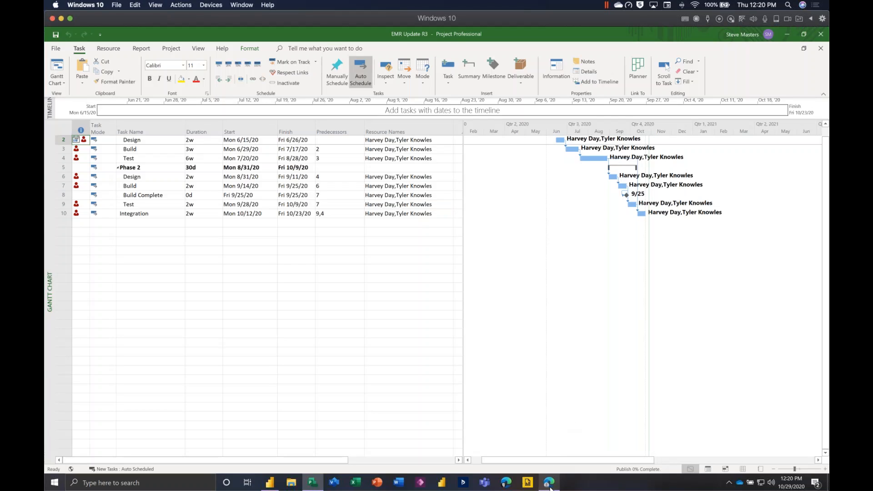
Switch to Project Center in the Edge browser and start a new Enterprise Project named EMR BI.
{"action": "mouse_move", "coordinate": [547, 487]}
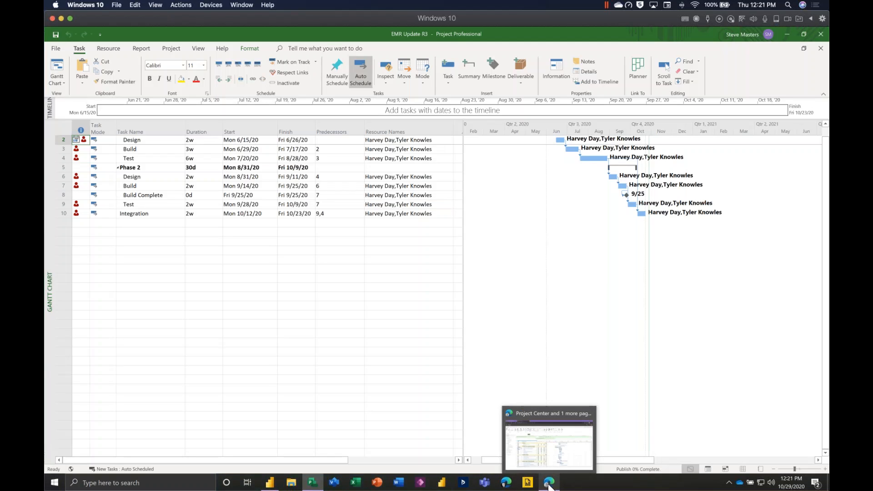
{"action": "left_click", "coordinate": [551, 468]}
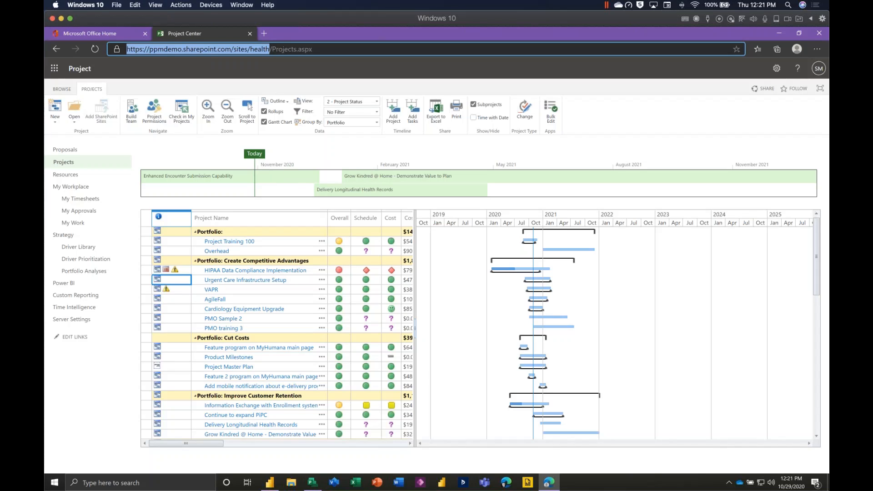
{"action": "left_click", "coordinate": [55, 120]}
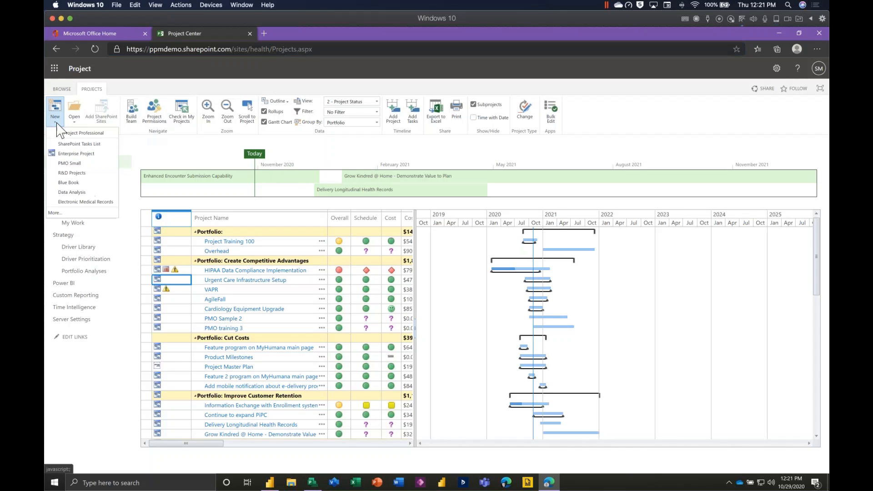
{"action": "left_click", "coordinate": [89, 154]}
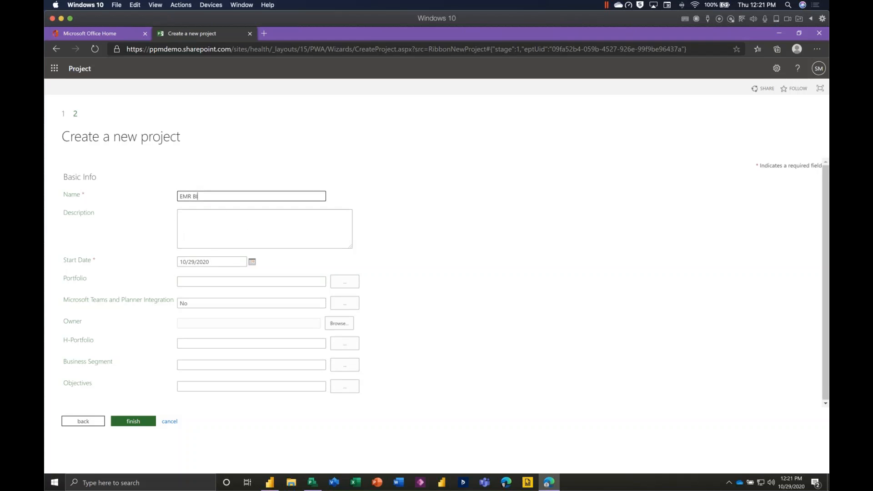
Set the new project's start date to 12/23/2020 and its portfolio to Product Innovation, and finish creating it.
{"action": "left_click", "coordinate": [252, 263]}
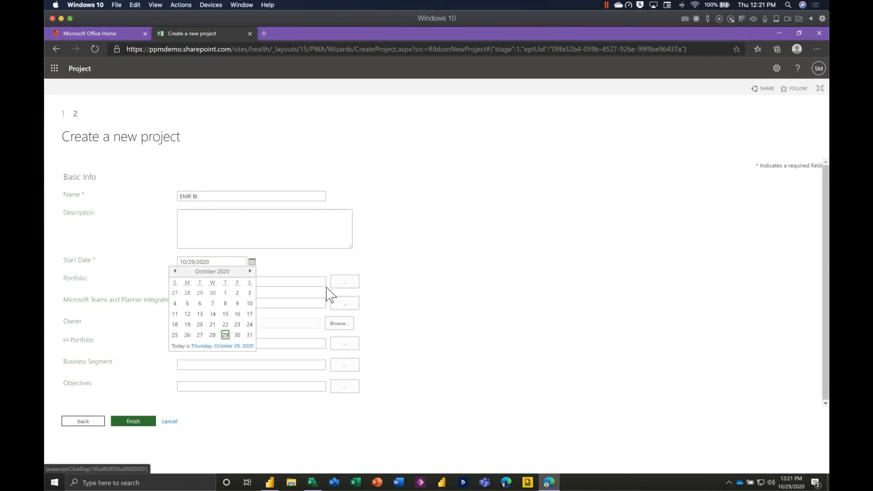
{"action": "left_click", "coordinate": [249, 270]}
{"action": "left_click", "coordinate": [250, 271]}
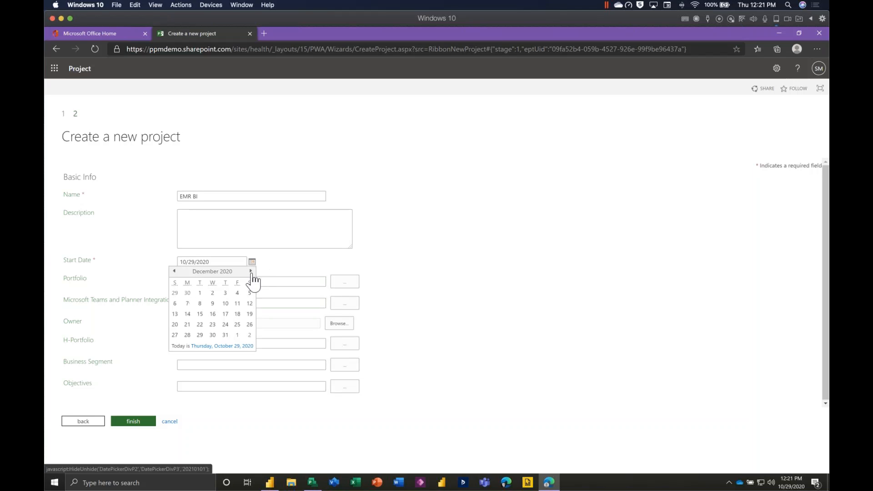
{"action": "left_click", "coordinate": [213, 324]}
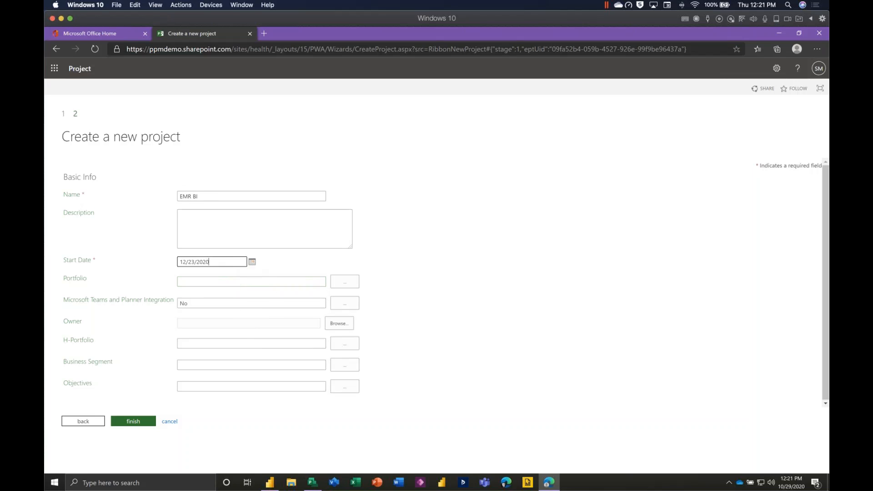
{"action": "key", "text": "Tab"}
{"action": "key", "text": "Return"}
{"action": "key", "text": "Return"}
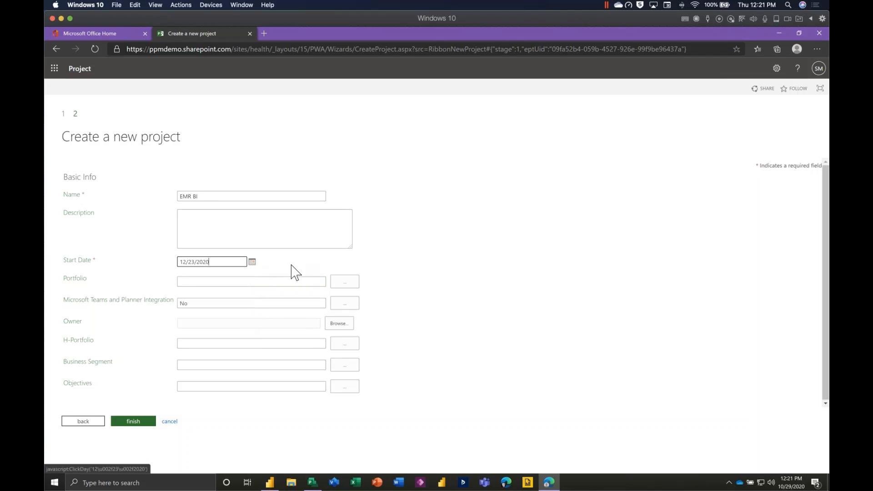
{"action": "left_click", "coordinate": [352, 284]}
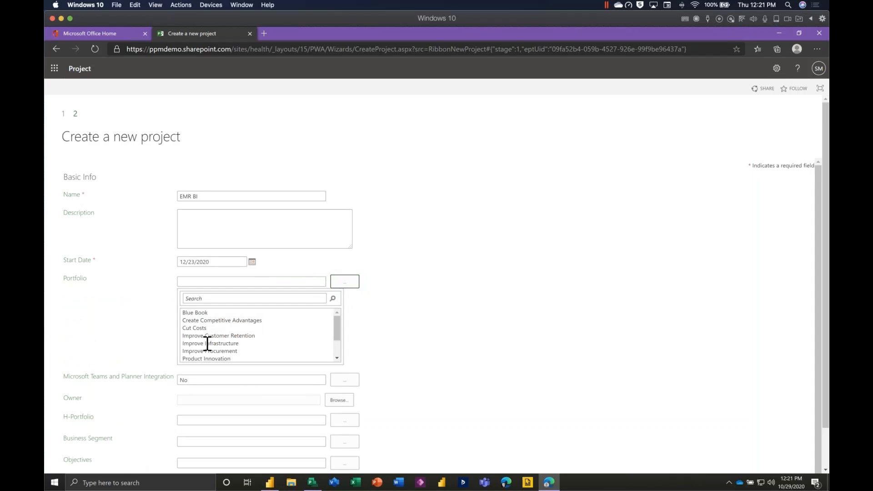
{"action": "left_click", "coordinate": [206, 358]}
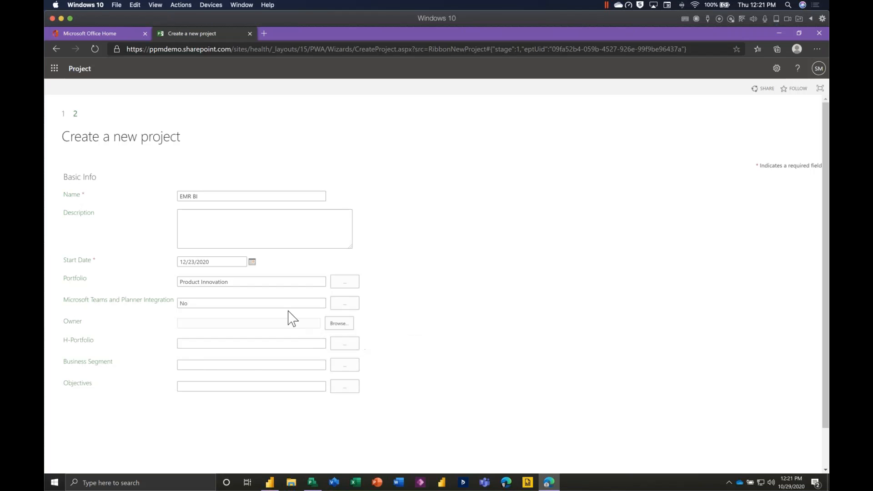
{"action": "scroll", "coordinate": [286, 306], "scroll_direction": "down", "scroll_amount": 2}
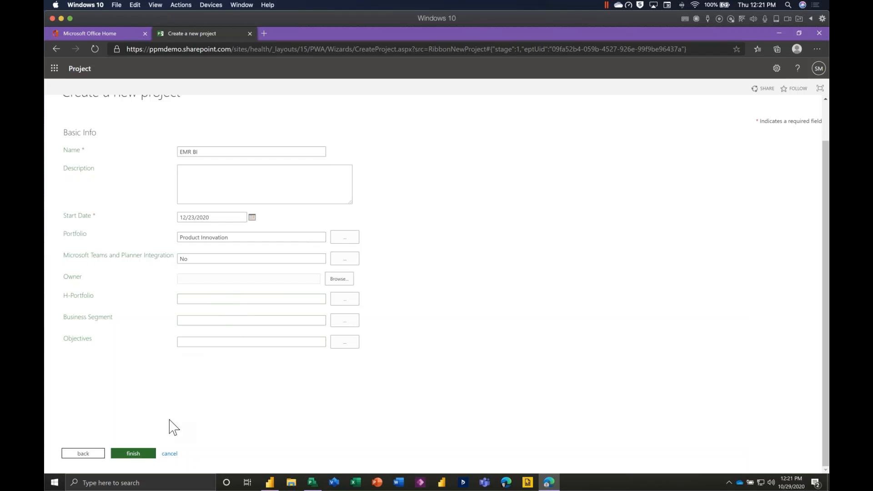
{"action": "left_click", "coordinate": [135, 453]}
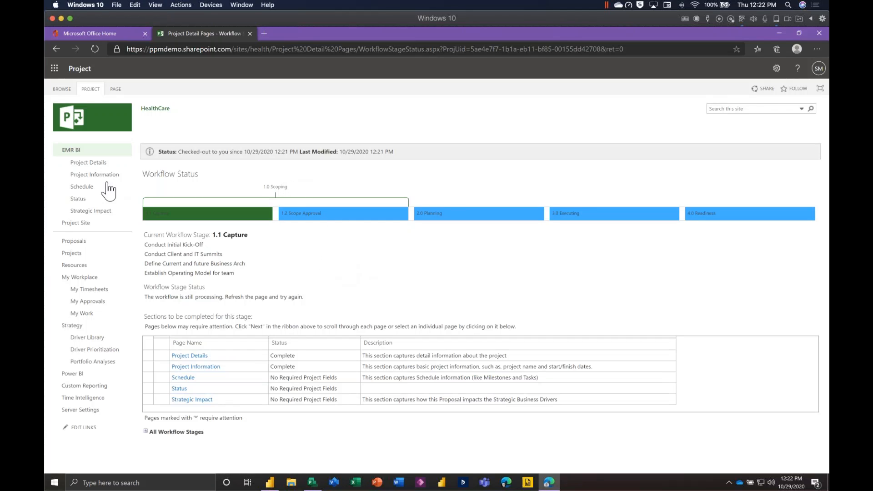
View EMR BI's Project Details page and go on to its Schedule page, leaving without saving changes.
{"action": "left_click", "coordinate": [98, 163]}
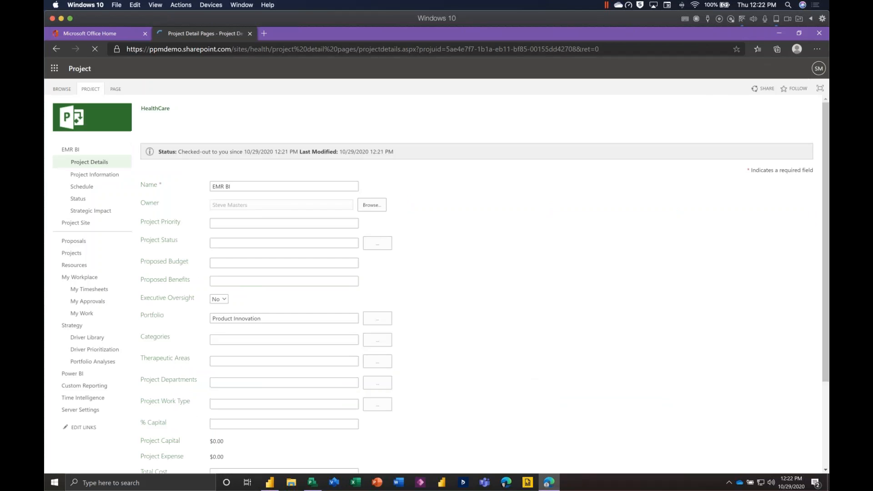
{"action": "left_click", "coordinate": [103, 185]}
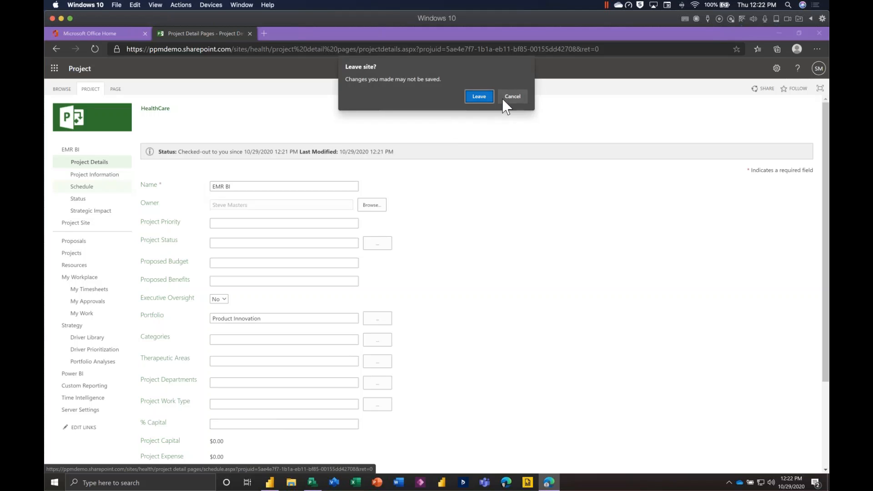
{"action": "left_click", "coordinate": [479, 96]}
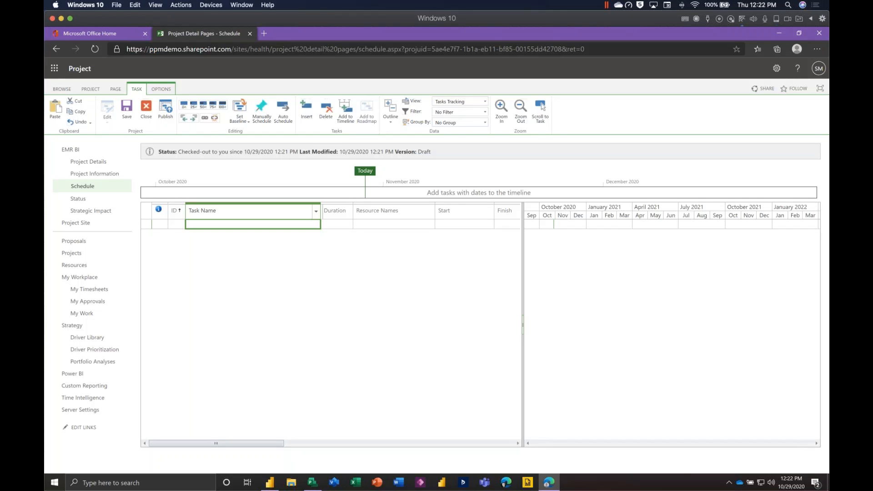
Add the tasks Analysis, Design, Planning, Build Out and Testing to the EMR BI schedule.
{"action": "type", "text": "Analysis"}
{"action": "key", "text": "Return"}
{"action": "type", "text": "Design"}
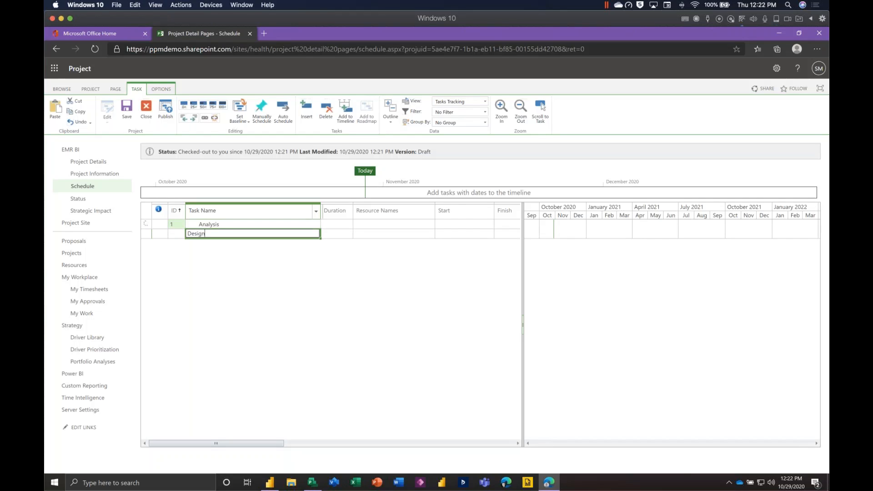
{"action": "key", "text": "Return"}
{"action": "type", "text": "Plan"}
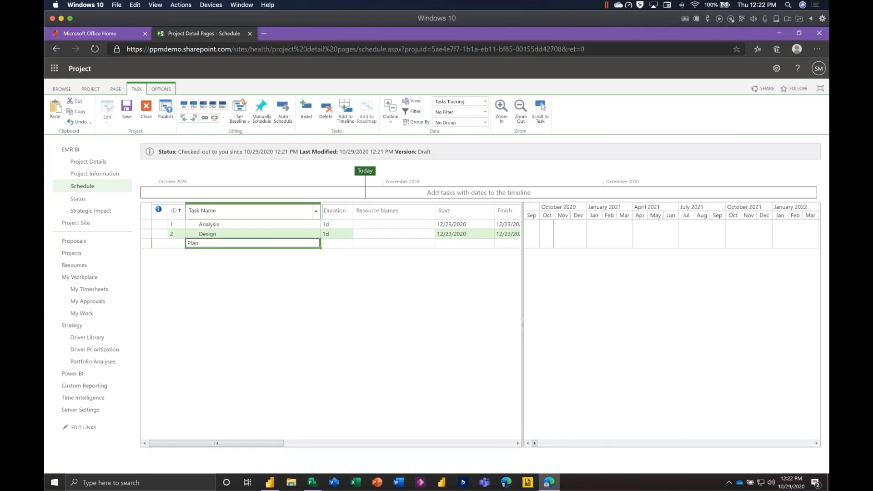
{"action": "type", "text": "ning"}
{"action": "key", "text": "Return"}
{"action": "type", "text": "Build"}
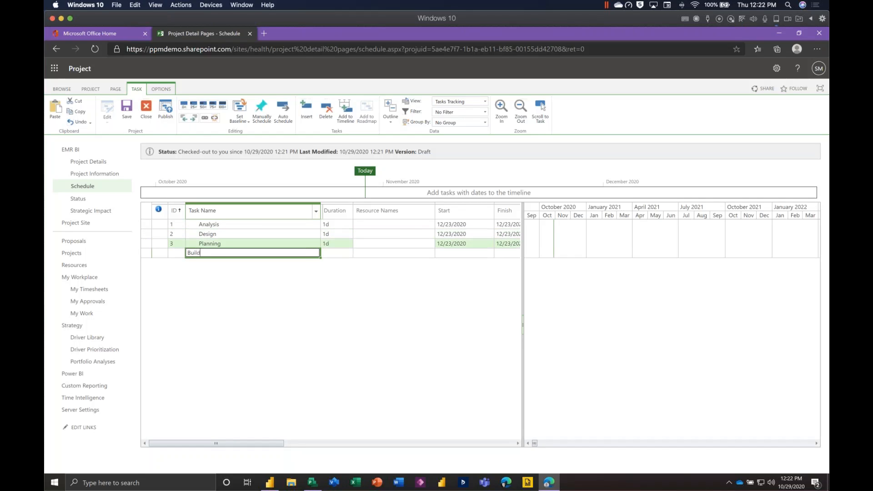
{"action": "type", "text": " Out"}
{"action": "key", "text": "Return"}
{"action": "type", "text": "Tes"}
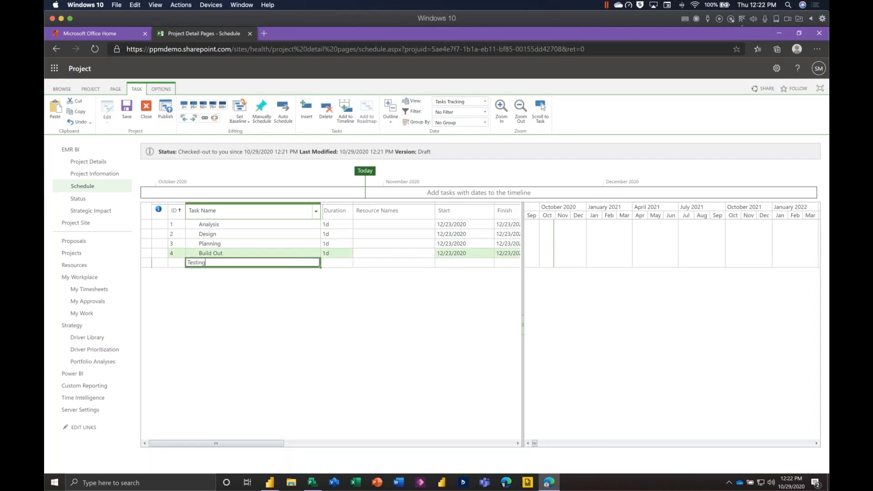
{"action": "type", "text": "ting"}
{"action": "key", "text": "Return"}
Insert five blank tasks between Analysis and Design and name the first one Analysis Sub 1.
{"action": "left_click", "coordinate": [244, 235]}
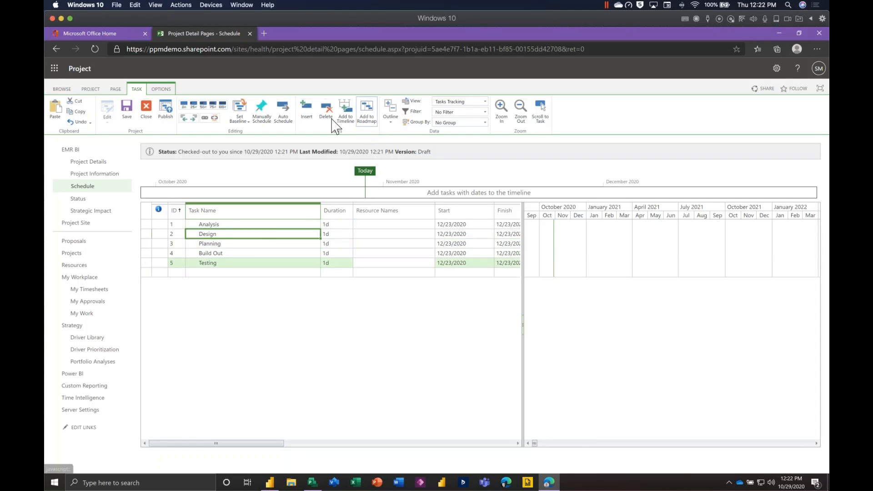
{"action": "left_click", "coordinate": [306, 111]}
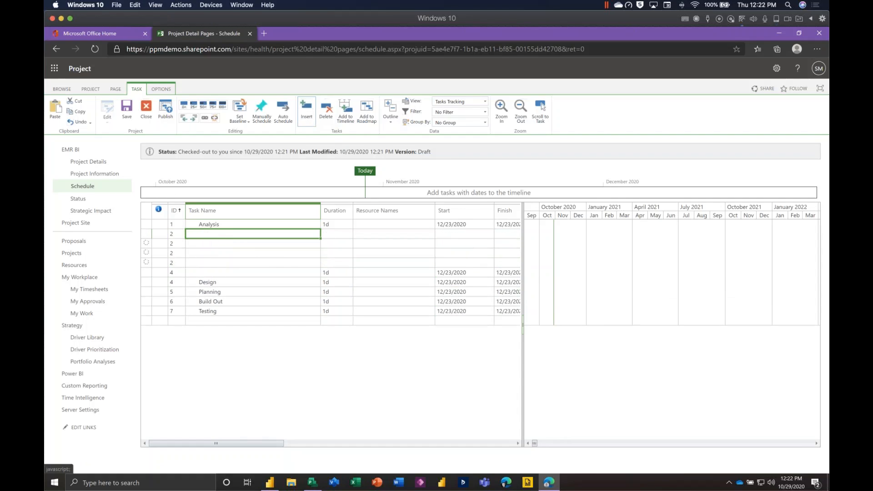
{"action": "left_click", "coordinate": [243, 234]}
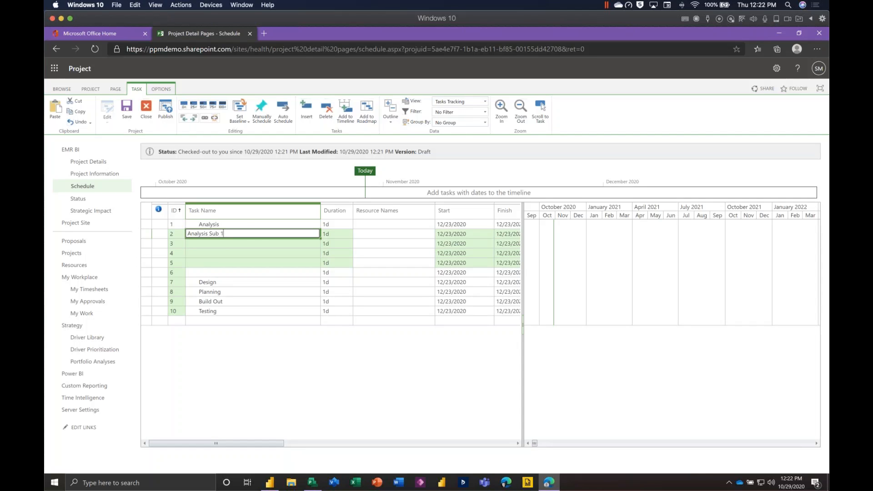
Copy the name Analysis Sub 1 and paste it into the four remaining blank tasks above Design.
{"action": "double_click", "coordinate": [241, 233]}
{"action": "left_click_drag", "start_coordinate": [221, 233], "coordinate": [186, 232]}
{"action": "double_click", "coordinate": [205, 233]}
{"action": "left_click", "coordinate": [193, 233]}
{"action": "key", "text": "BackSpace"}
{"action": "left_click", "coordinate": [229, 233]}
{"action": "left_click_drag", "start_coordinate": [223, 234], "coordinate": [187, 234]}
{"action": "key", "text": "ctrl+c"}
{"action": "key", "text": "Return"}
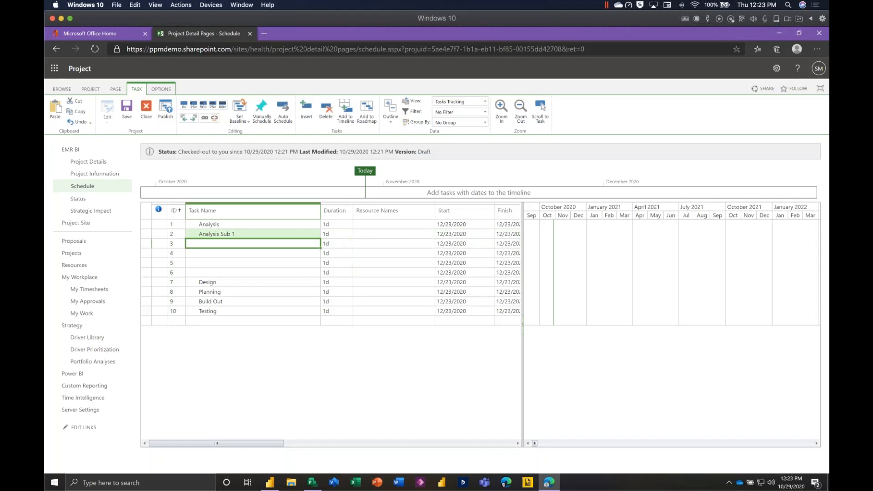
{"action": "key", "text": "ctrl+v"}
{"action": "key", "text": "Return"}
{"action": "key", "text": "ctrl+v"}
{"action": "key", "text": "Return"}
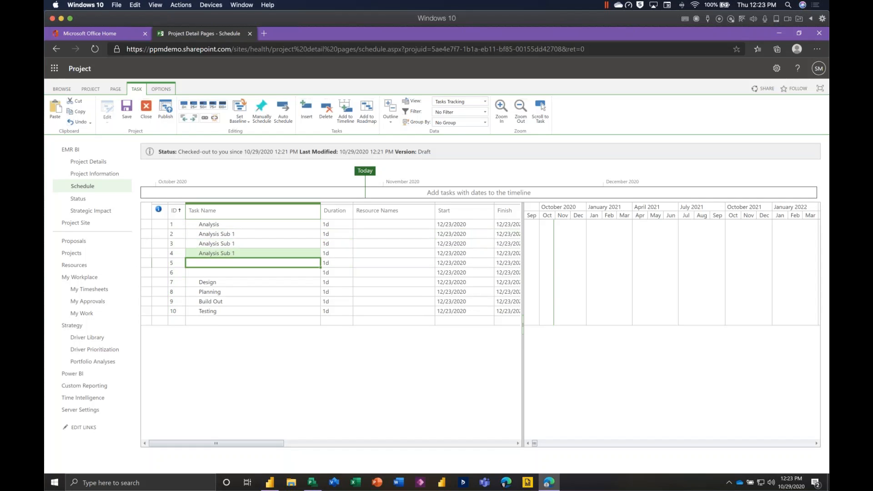
{"action": "key", "text": "ctrl+v"}
{"action": "key", "text": "Return"}
{"action": "key", "text": "ctrl+v"}
Rename the four pasted tasks above Design as Analysis Sub 2, Analysis Sub 3, Analysis Sub 4 and Analysis Sub 5.
{"action": "double_click", "coordinate": [228, 243]}
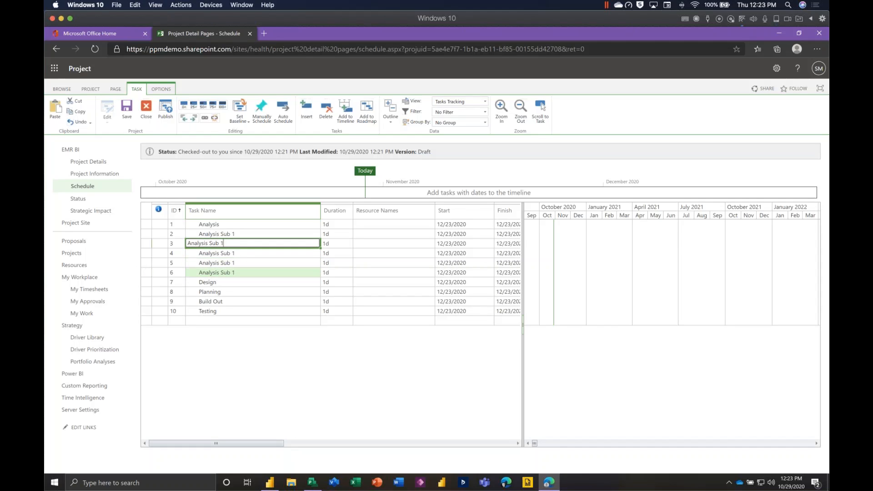
{"action": "key", "text": "BackSpace"}
{"action": "type", "text": "2"}
{"action": "double_click", "coordinate": [249, 252]}
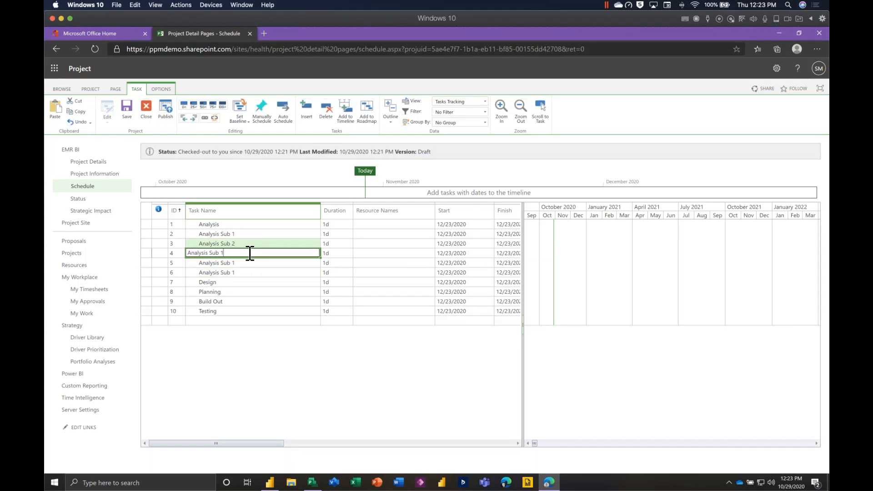
{"action": "key", "text": "BackSpace"}
{"action": "type", "text": "3"}
{"action": "double_click", "coordinate": [249, 263]}
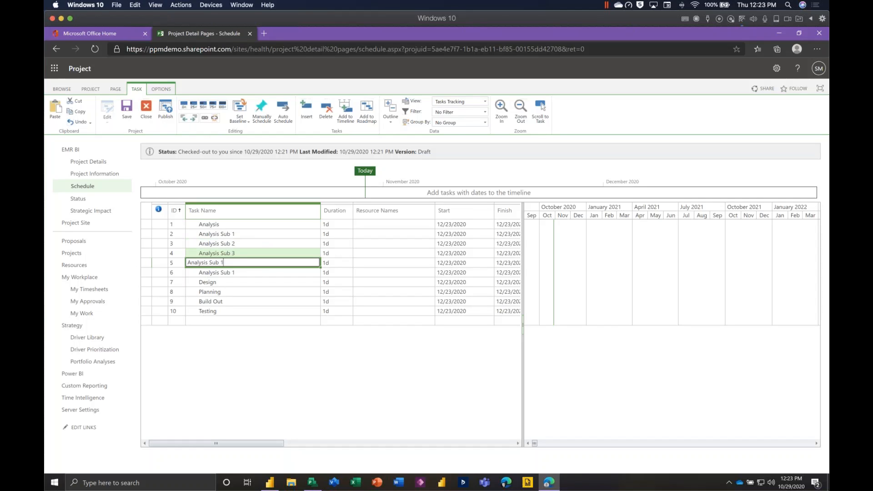
{"action": "double_click", "coordinate": [250, 272]}
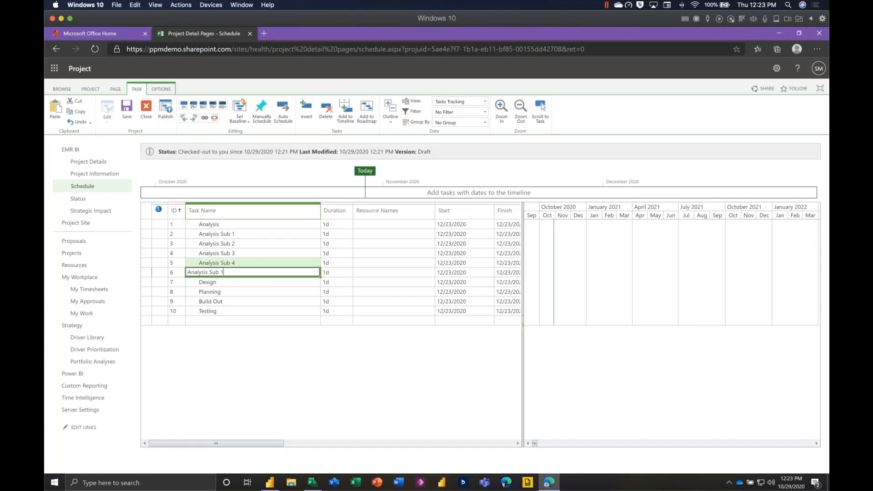
{"action": "type", "text": "5"}
Indent Analysis Sub 1 through Analysis Sub 5 as subtasks of Analysis.
{"action": "left_click", "coordinate": [250, 233]}
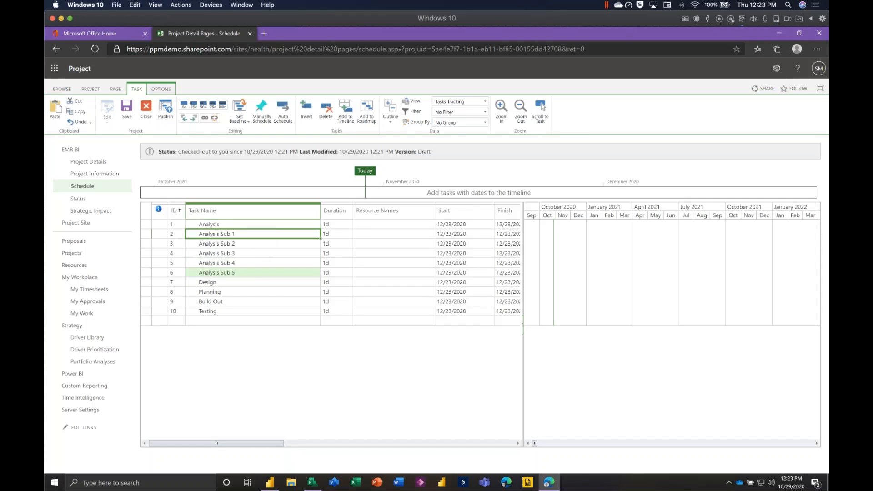
{"action": "left_click", "coordinate": [254, 272], "text": "shift"}
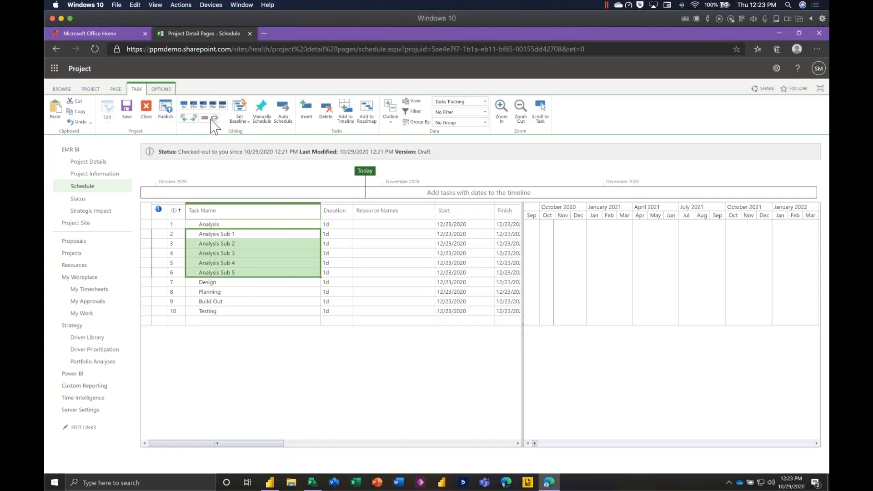
{"action": "left_click", "coordinate": [192, 118]}
{"action": "left_click", "coordinate": [270, 301]}
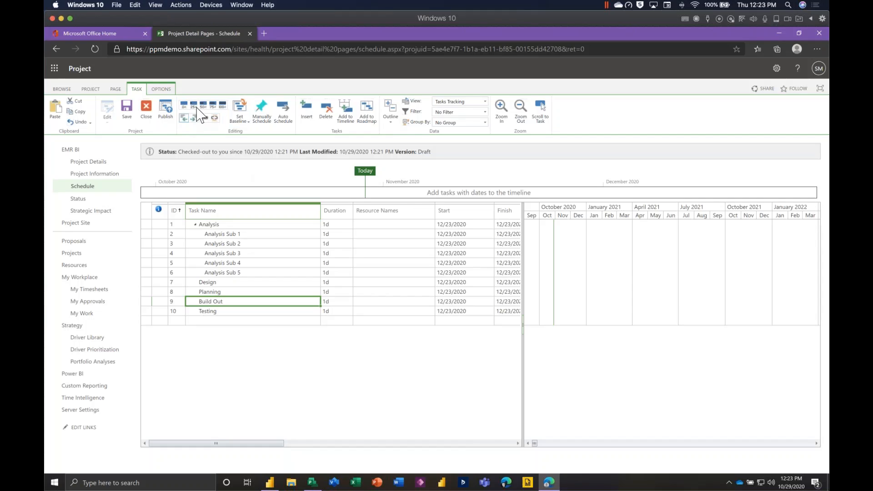
Publish the EMR BI schedule with its new task structure.
{"action": "left_click", "coordinate": [411, 225]}
{"action": "left_click", "coordinate": [414, 236]}
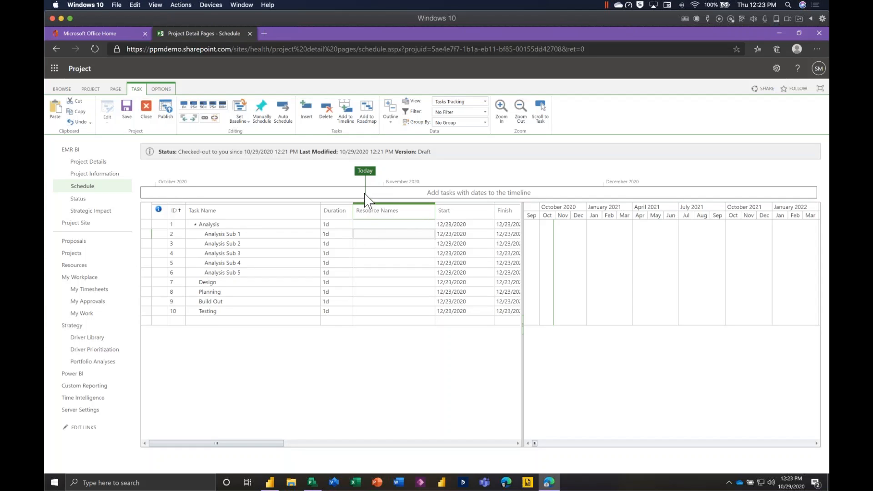
{"action": "left_click", "coordinate": [165, 112]}
Build the EMR BI team from the two resources listed right after BIL and the second one below Modeling Coordinator, and save it.
{"action": "left_click", "coordinate": [88, 89]}
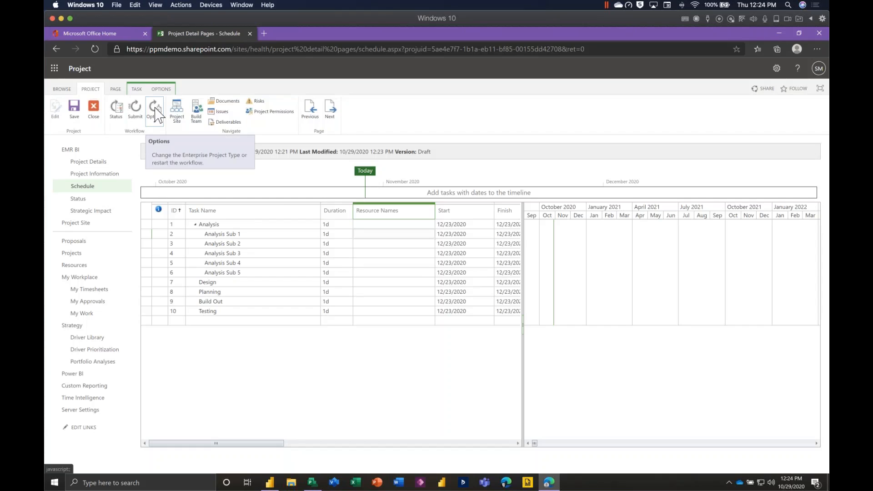
{"action": "left_click", "coordinate": [201, 113]}
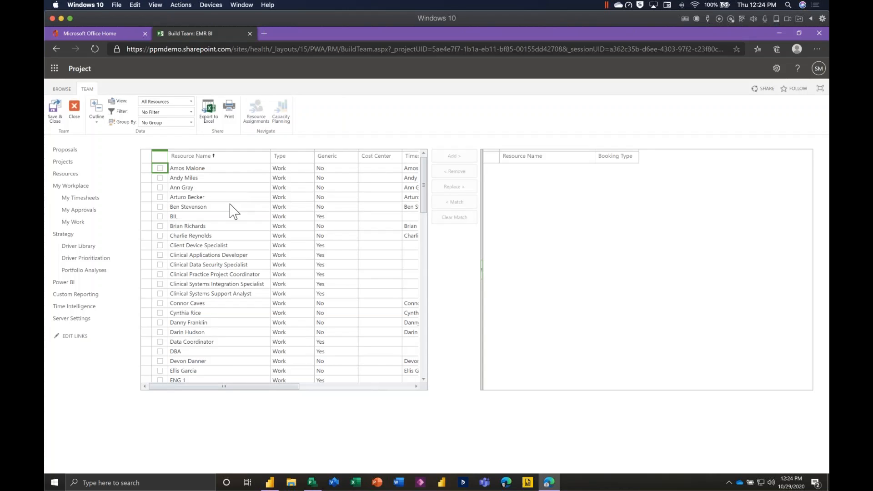
{"action": "left_click", "coordinate": [161, 237]}
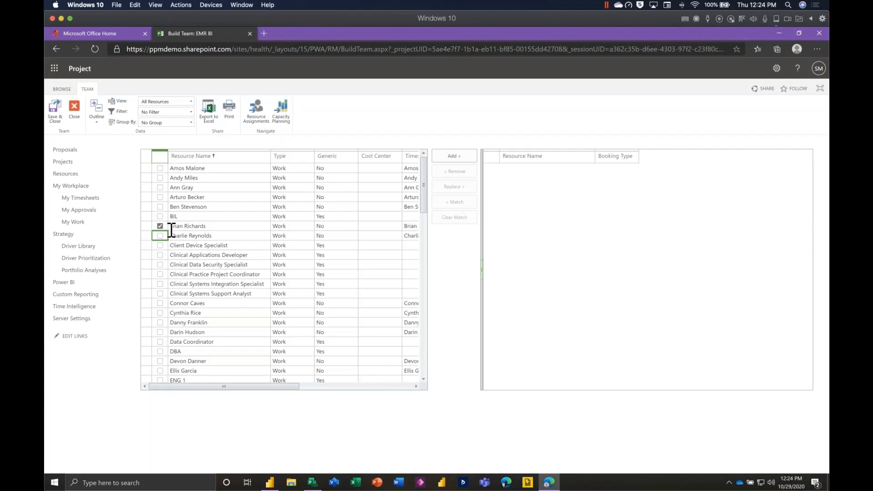
{"action": "left_click", "coordinate": [160, 235]}
{"action": "left_click_drag", "start_coordinate": [427, 200], "coordinate": [427, 322]}
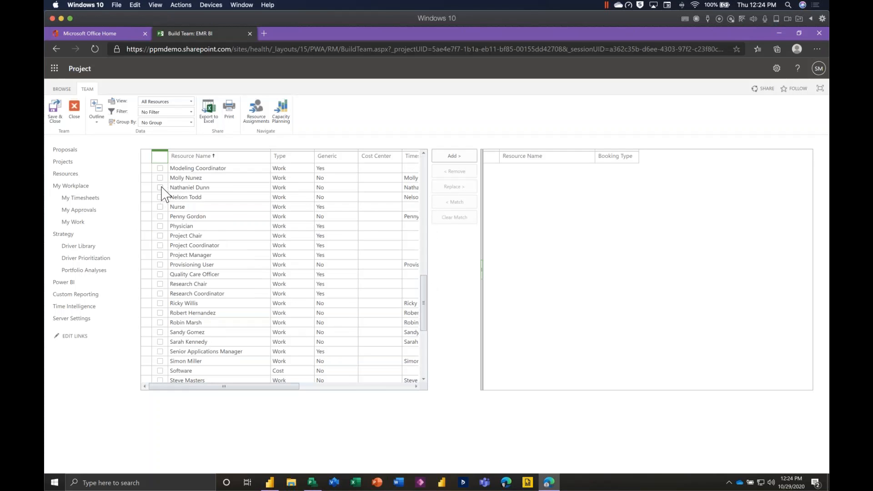
{"action": "left_click", "coordinate": [454, 157]}
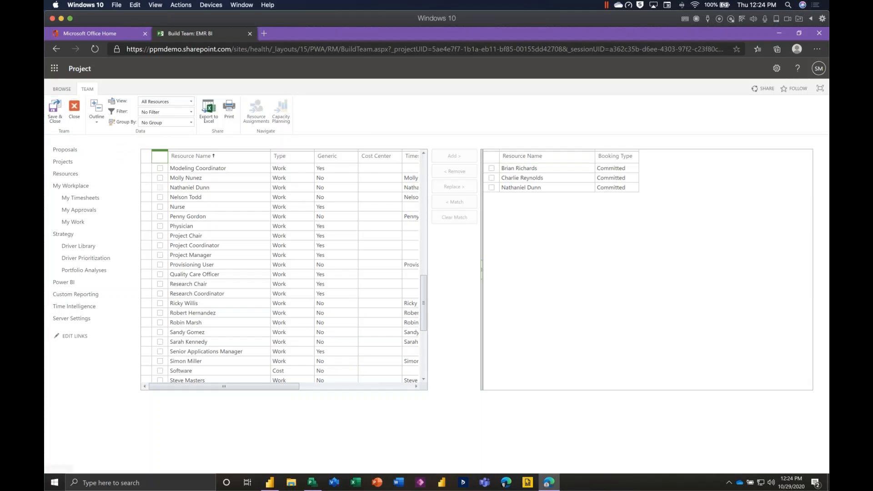
{"action": "left_click", "coordinate": [75, 119]}
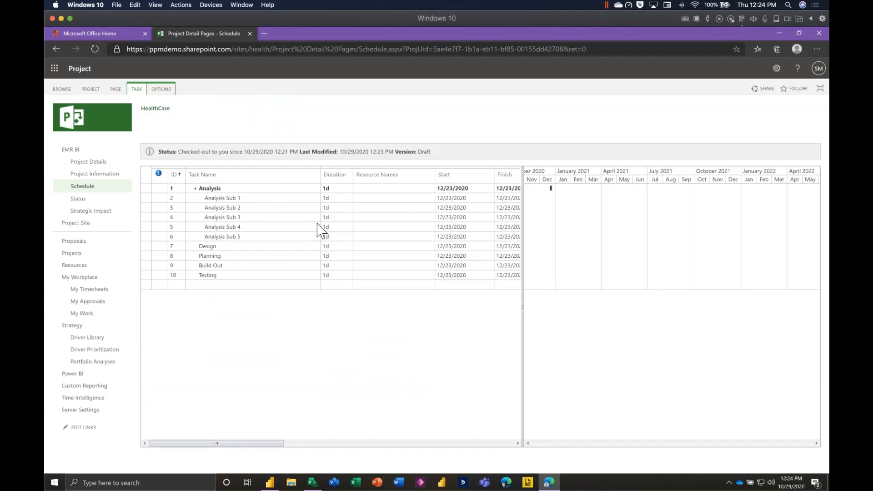
Assign the first team member to Analysis Sub 1 and the second team member to Analysis Sub 2.
{"action": "left_click", "coordinate": [400, 233]}
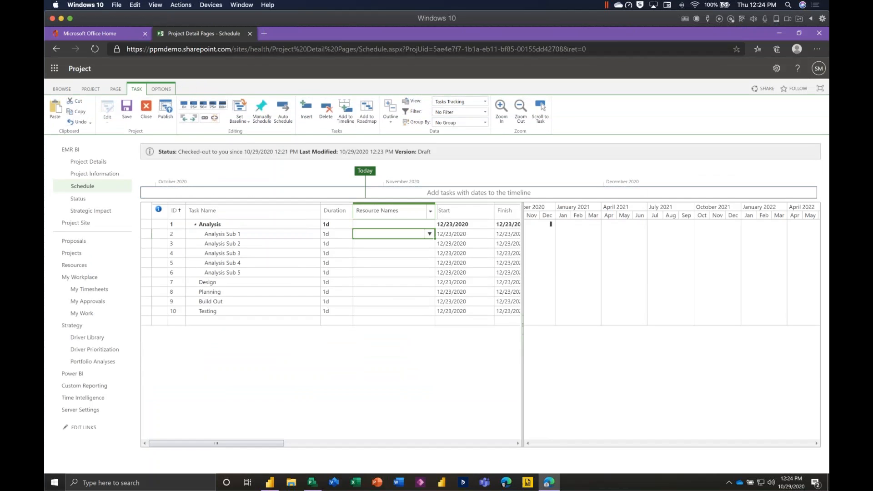
{"action": "left_click", "coordinate": [431, 234]}
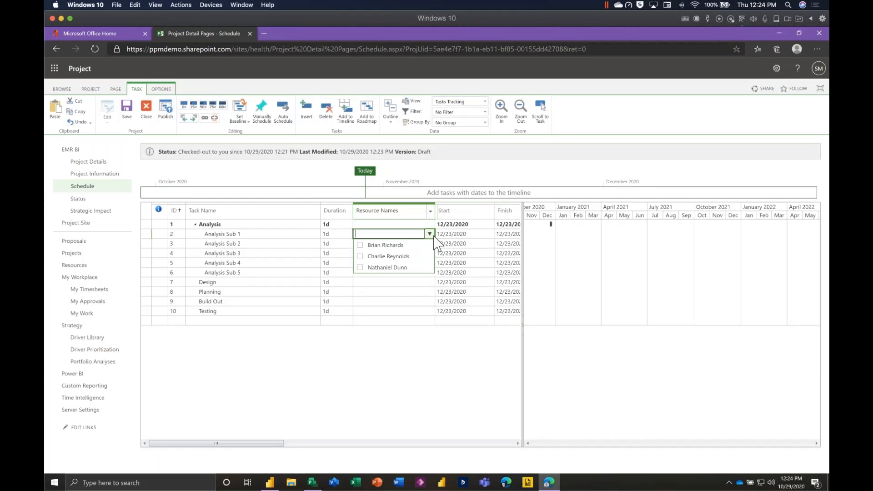
{"action": "left_click", "coordinate": [360, 245]}
{"action": "left_click", "coordinate": [384, 291]}
{"action": "left_click", "coordinate": [407, 244]}
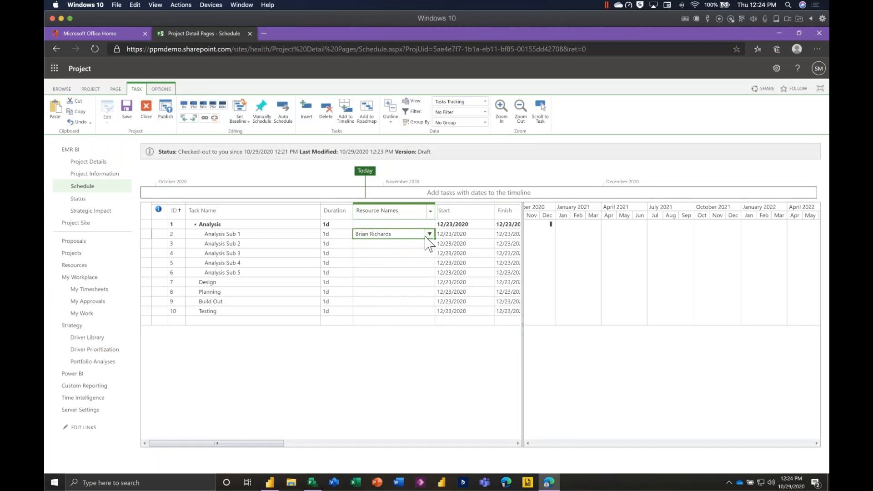
{"action": "left_click", "coordinate": [430, 244]}
{"action": "left_click", "coordinate": [360, 267]}
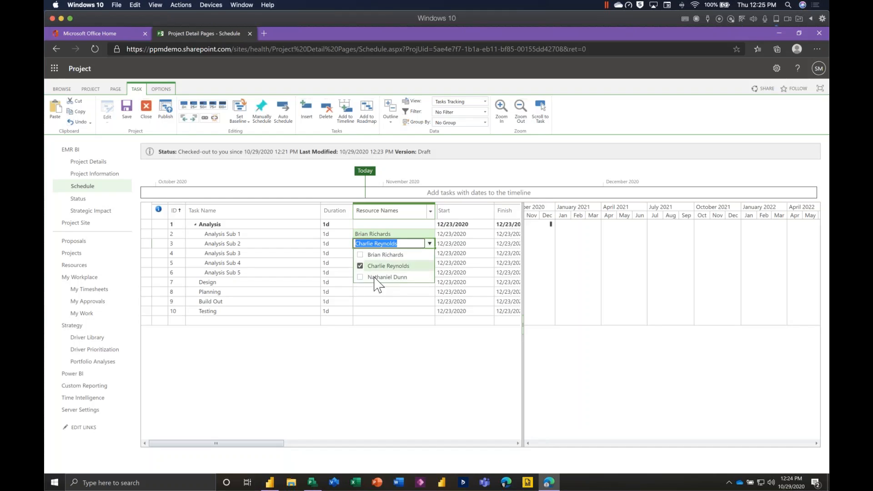
Assign the third team member to Analysis Sub 4.
{"action": "left_click", "coordinate": [403, 300]}
{"action": "left_click", "coordinate": [429, 301]}
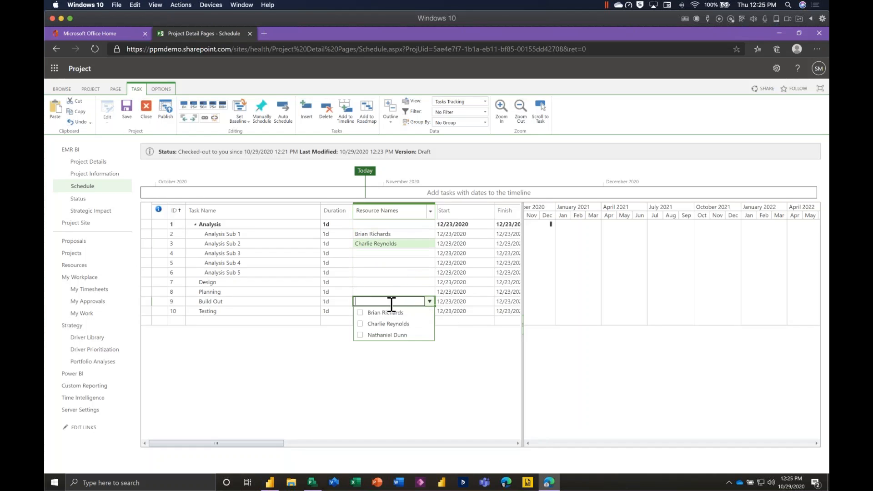
{"action": "left_click", "coordinate": [392, 263]}
{"action": "left_click", "coordinate": [430, 263]}
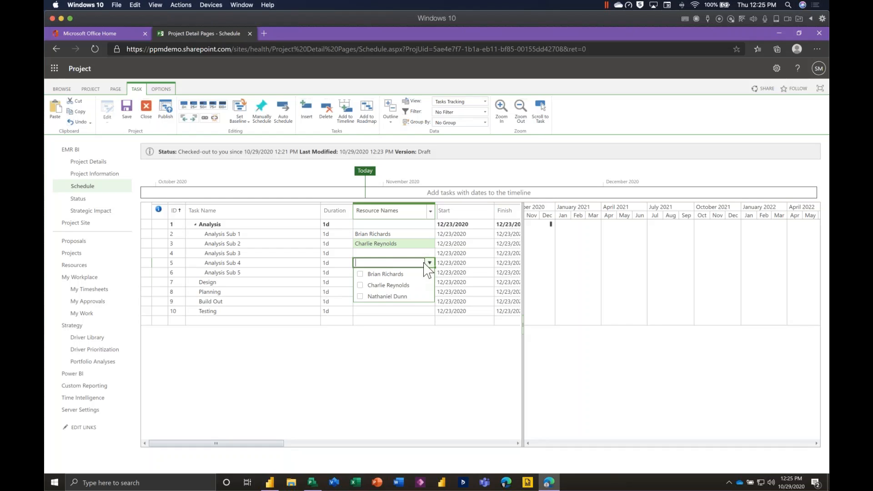
{"action": "left_click", "coordinate": [360, 296]}
{"action": "left_click", "coordinate": [416, 364]}
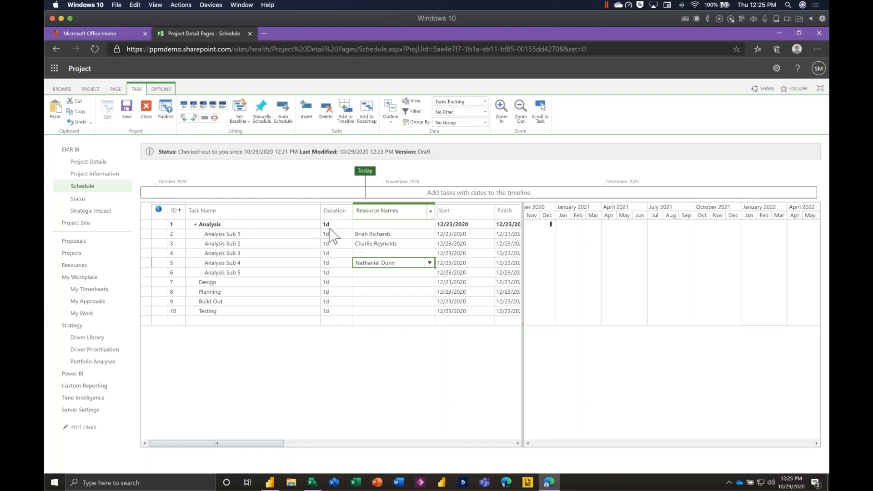
Publish the EMR BI schedule with its resource assignments and close the project, checking it in.
{"action": "left_click", "coordinate": [377, 224]}
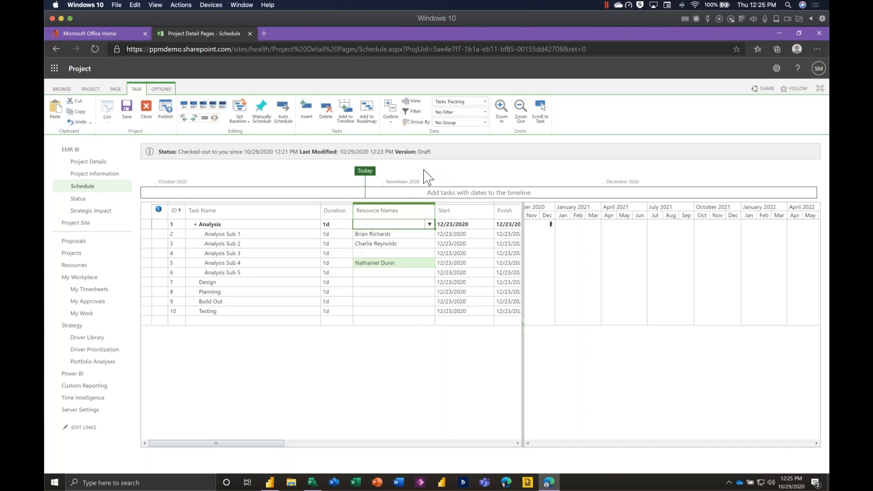
{"action": "left_click", "coordinate": [424, 170]}
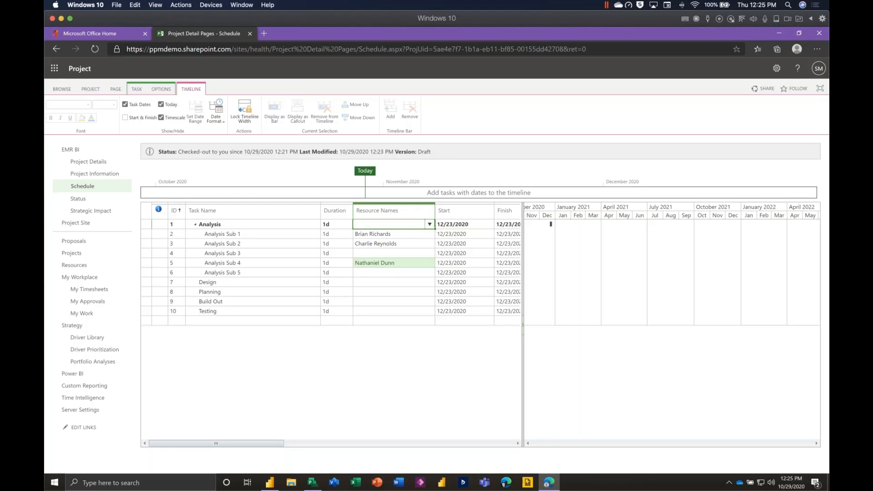
{"action": "left_click", "coordinate": [136, 90]}
{"action": "left_click", "coordinate": [167, 112]}
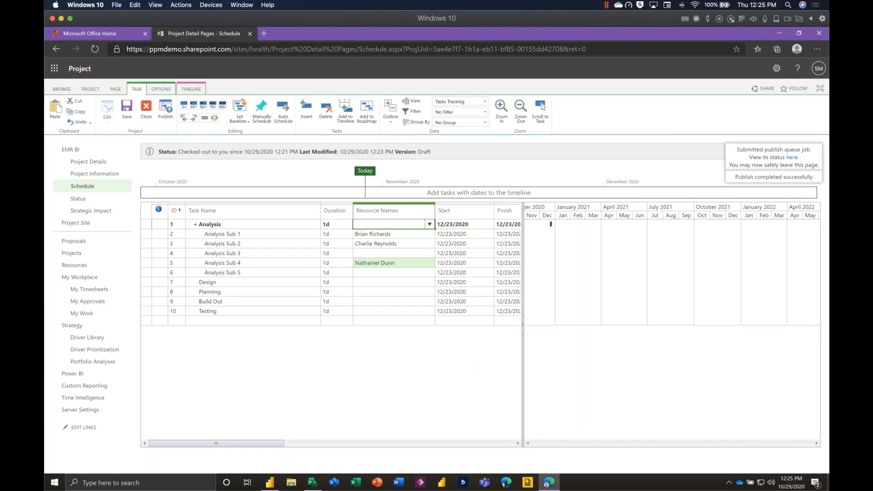
{"action": "left_click", "coordinate": [150, 119]}
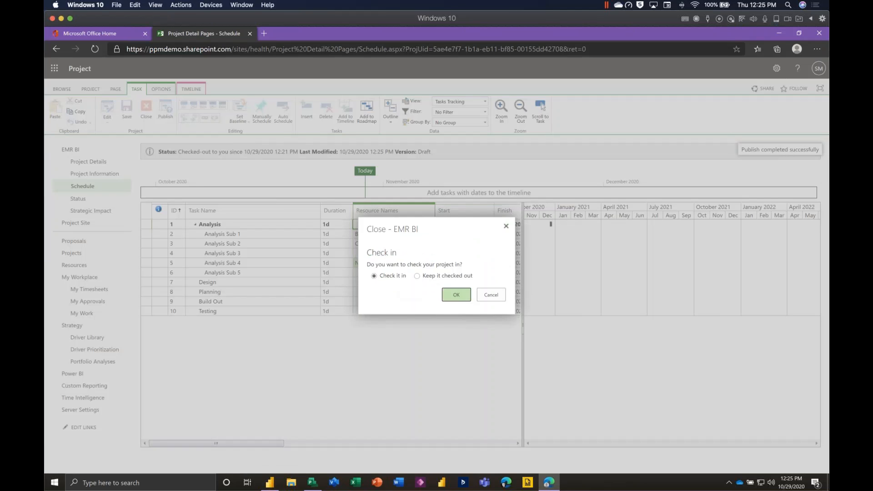
{"action": "left_click", "coordinate": [456, 294]}
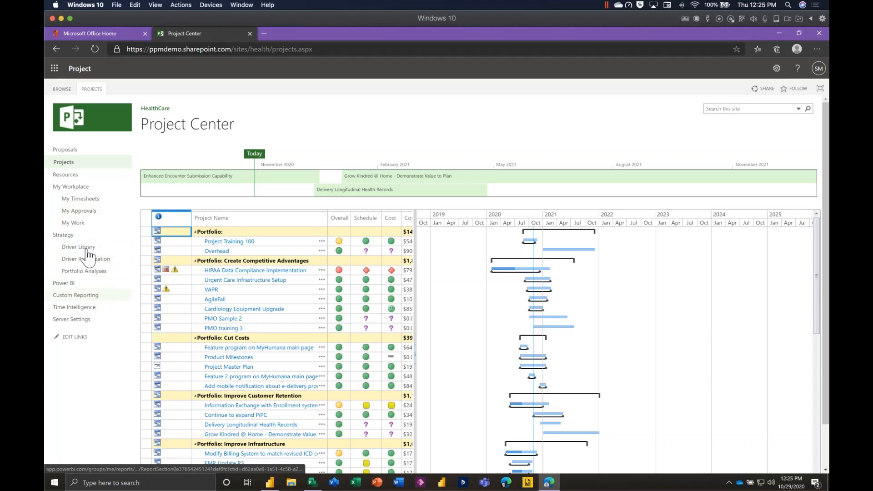
Open the Resource Center.
{"action": "left_click", "coordinate": [84, 176]}
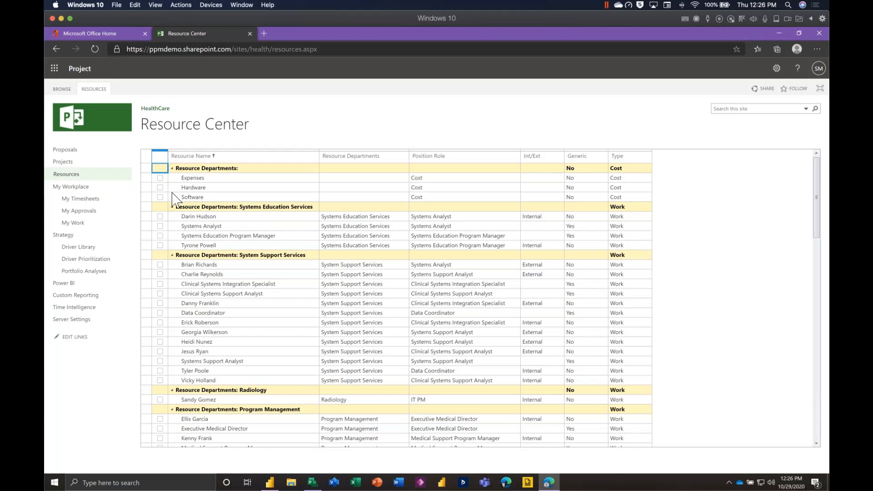
{"action": "left_click", "coordinate": [160, 265]}
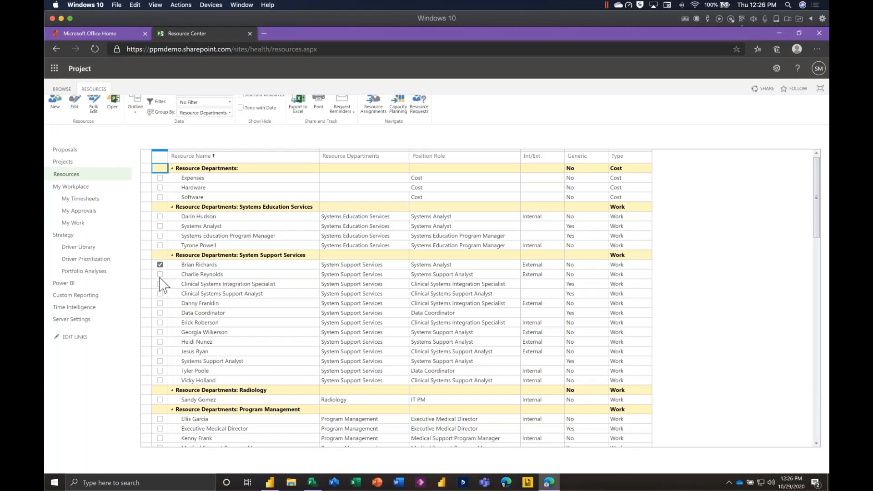
{"action": "left_click", "coordinate": [160, 274]}
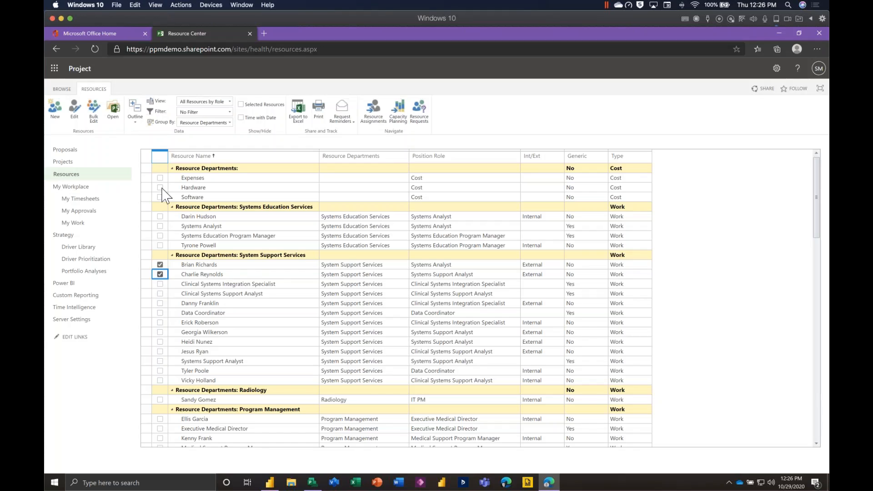
{"action": "left_click", "coordinate": [162, 157]}
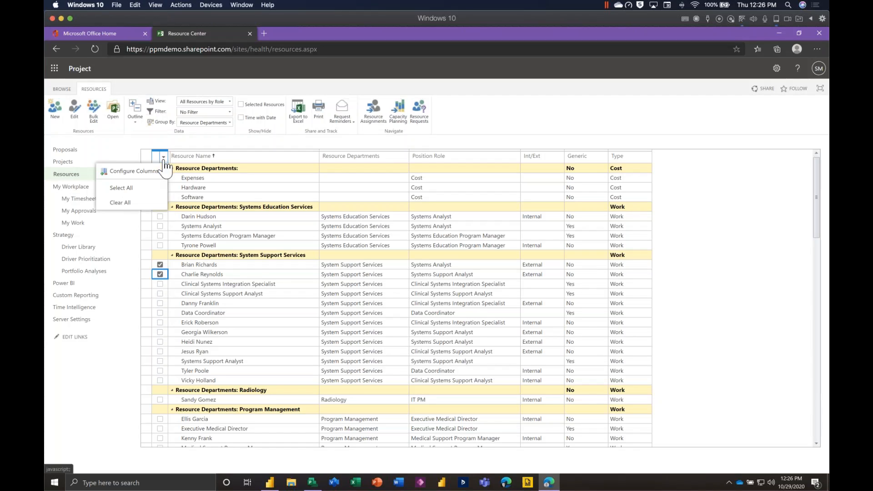
{"action": "left_click", "coordinate": [132, 204]}
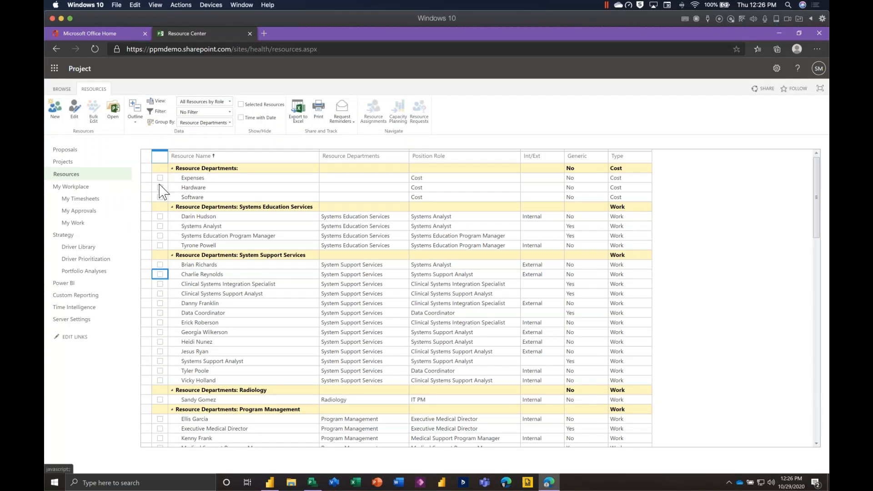
Select all non-generic System Support Services resources except the fifth and examine their Capacity Planning utilization chart and assignment details.
{"action": "left_click", "coordinate": [160, 264]}
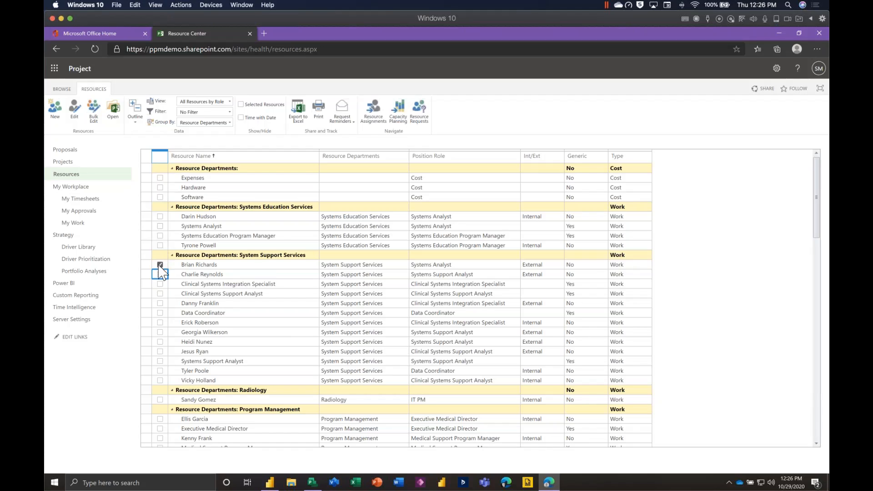
{"action": "left_click", "coordinate": [159, 303]}
{"action": "left_click", "coordinate": [160, 323]}
{"action": "left_click", "coordinate": [160, 342]}
{"action": "left_click", "coordinate": [159, 352]}
{"action": "left_click", "coordinate": [160, 351]}
{"action": "left_click", "coordinate": [160, 370]}
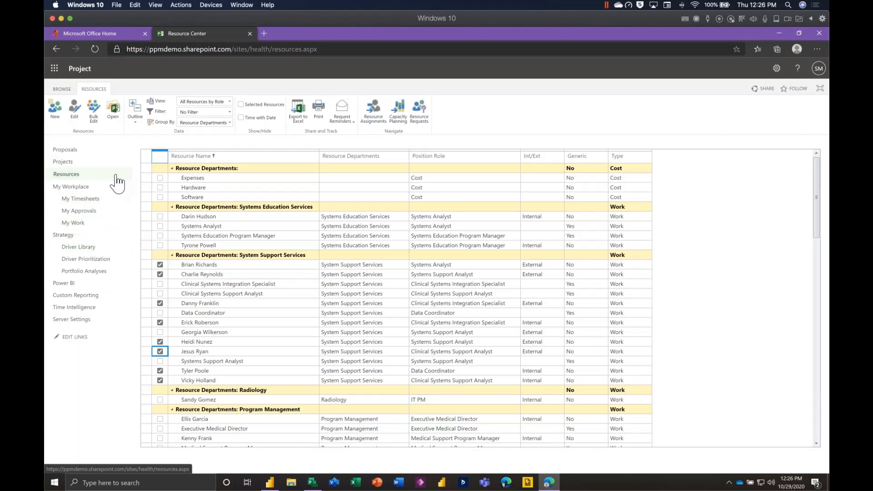
{"action": "left_click", "coordinate": [399, 119]}
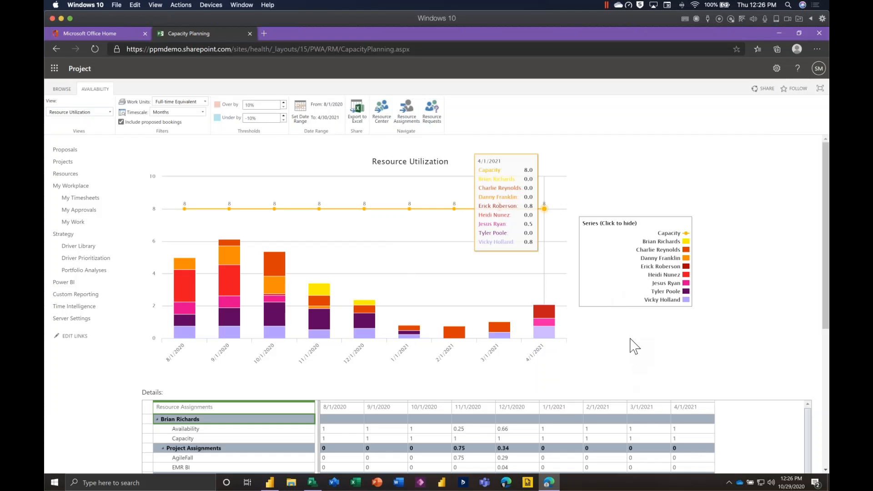
{"action": "scroll", "coordinate": [634, 347], "scroll_direction": "down", "scroll_amount": 3}
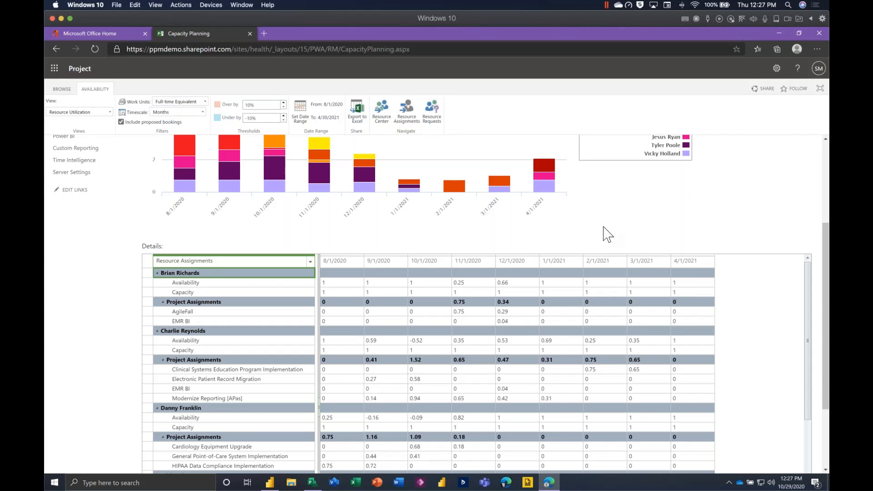
Switch to Power BI Desktop and load the Projects table from the connected projectdata feed.
{"action": "scroll", "coordinate": [607, 234], "scroll_direction": "up", "scroll_amount": 3}
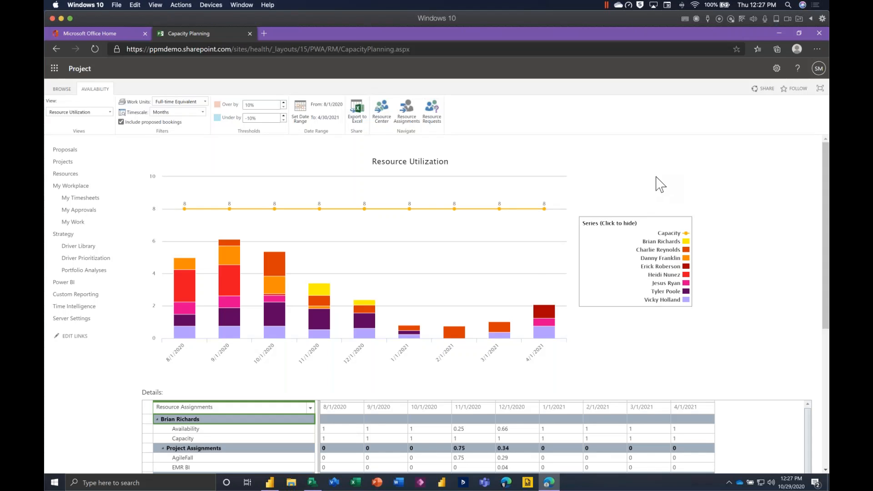
{"action": "left_click", "coordinate": [270, 483]}
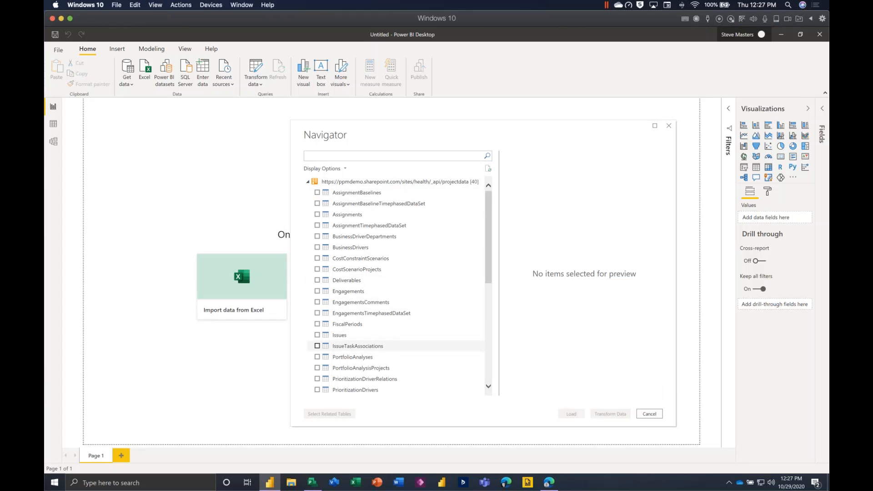
{"action": "scroll", "coordinate": [396, 318], "scroll_direction": "down", "scroll_amount": 3}
{"action": "scroll", "coordinate": [318, 274], "scroll_direction": "down", "scroll_amount": 2}
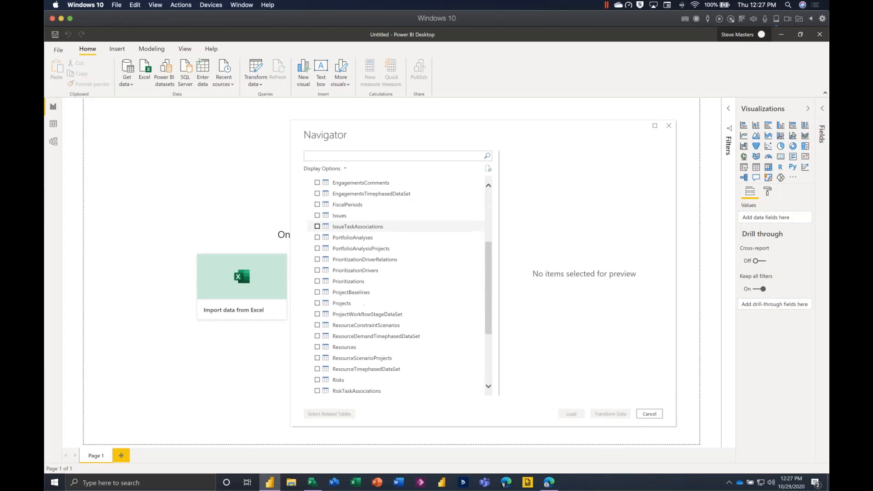
{"action": "left_click", "coordinate": [317, 302]}
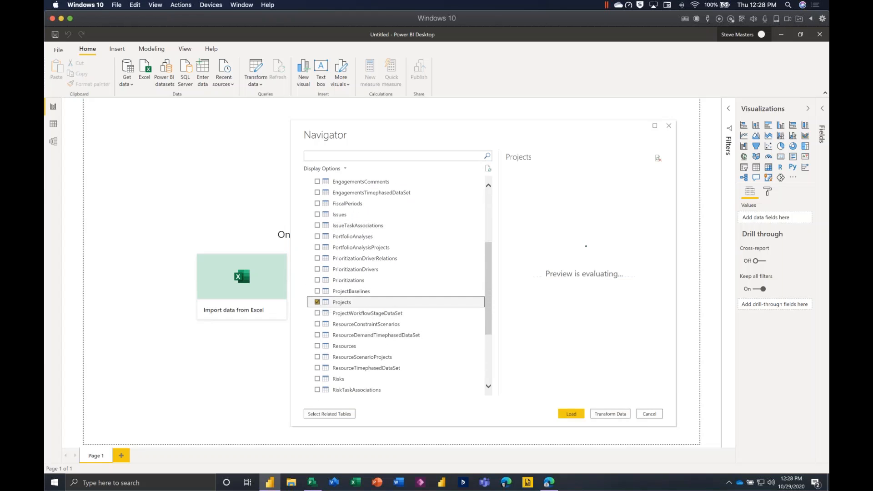
{"action": "left_click", "coordinate": [574, 415]}
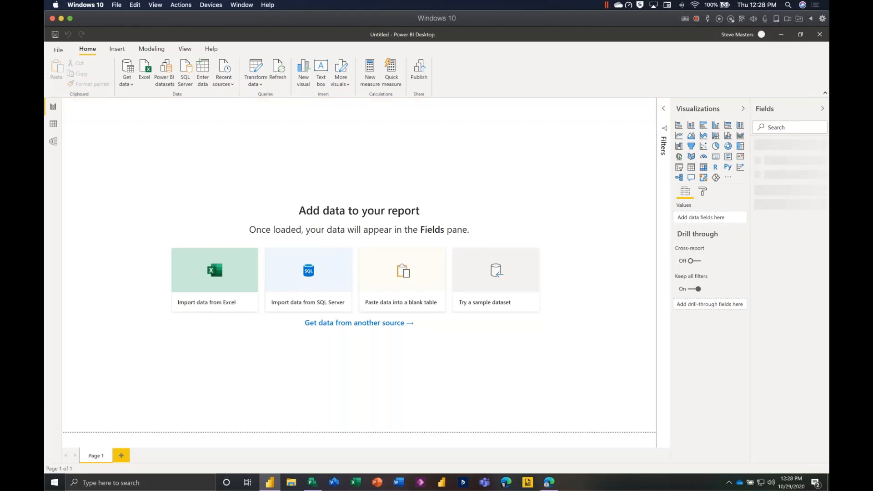
{"action": "left_click", "coordinate": [132, 82]}
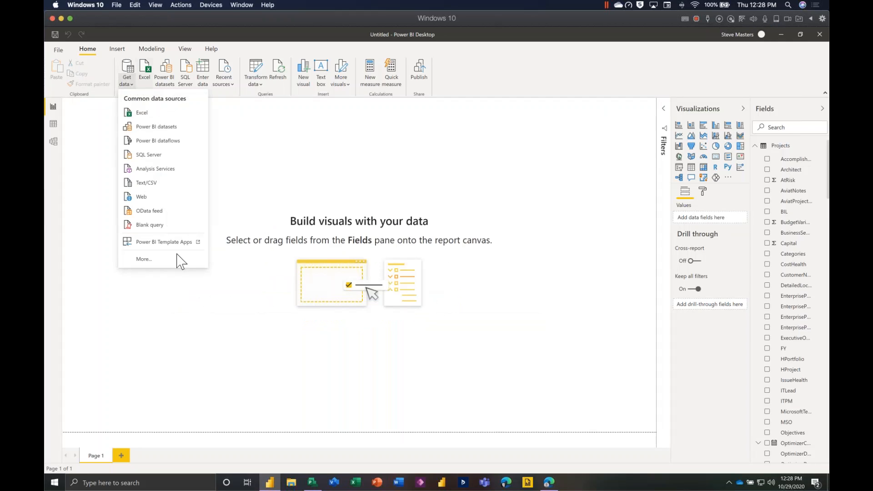
{"action": "left_click", "coordinate": [167, 212]}
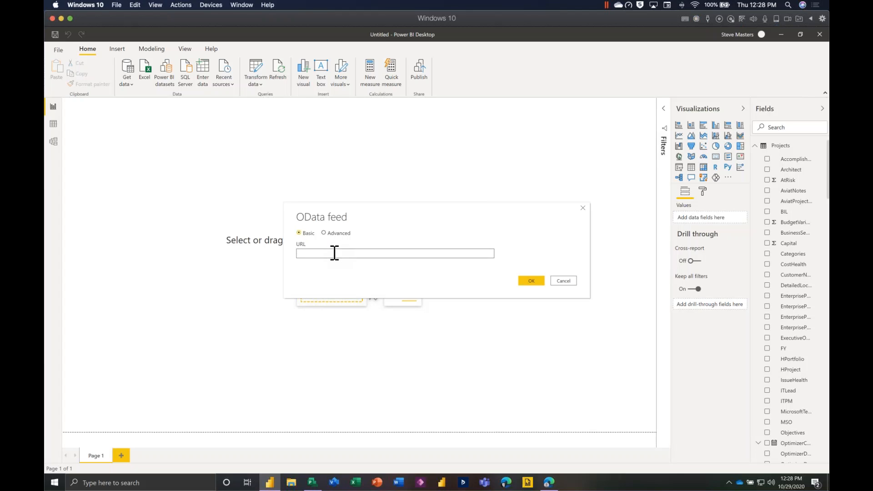
{"action": "type", "text": "Analysis Sub 1"}
{"action": "double_click", "coordinate": [342, 253]}
{"action": "key", "text": "ctrl+a"}
{"action": "type", "text": "https://pp"}
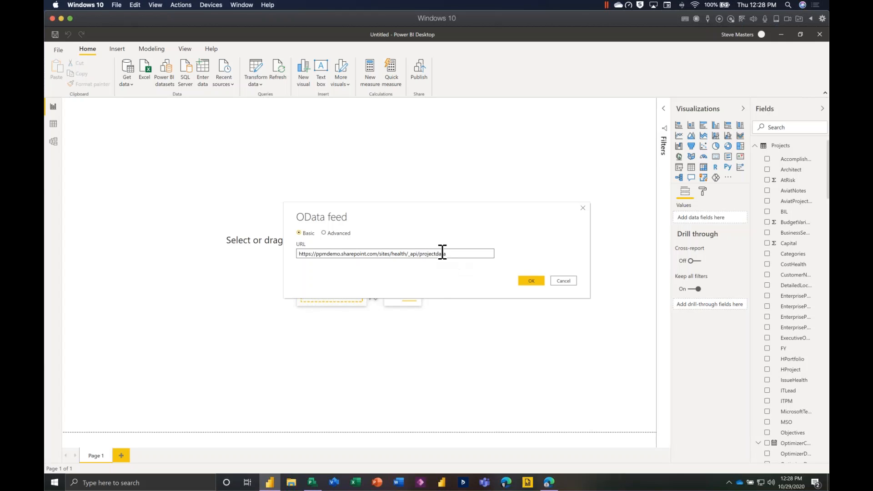
{"action": "left_click", "coordinate": [533, 282]}
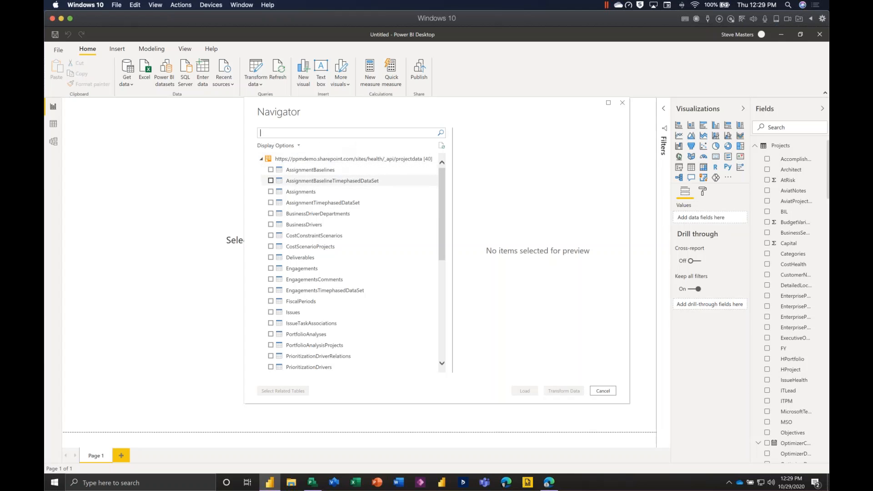
{"action": "scroll", "coordinate": [318, 323], "scroll_direction": "down", "scroll_amount": 2}
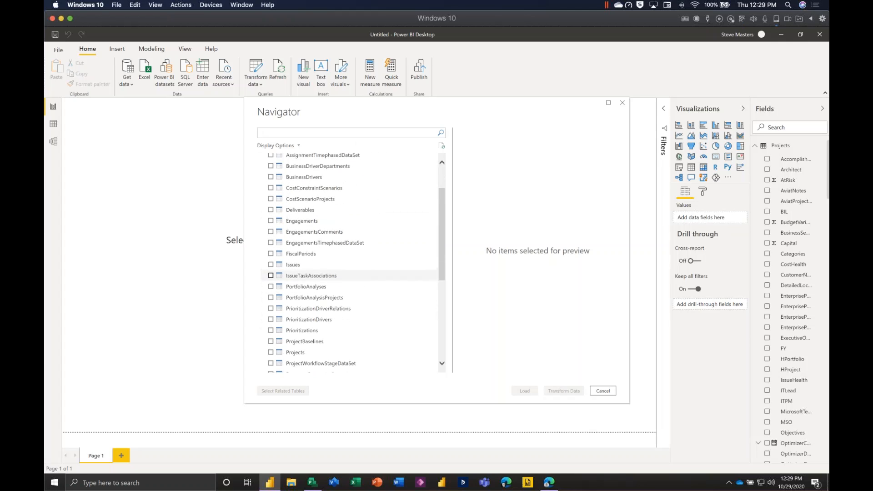
{"action": "scroll", "coordinate": [318, 275], "scroll_direction": "up", "scroll_amount": 3}
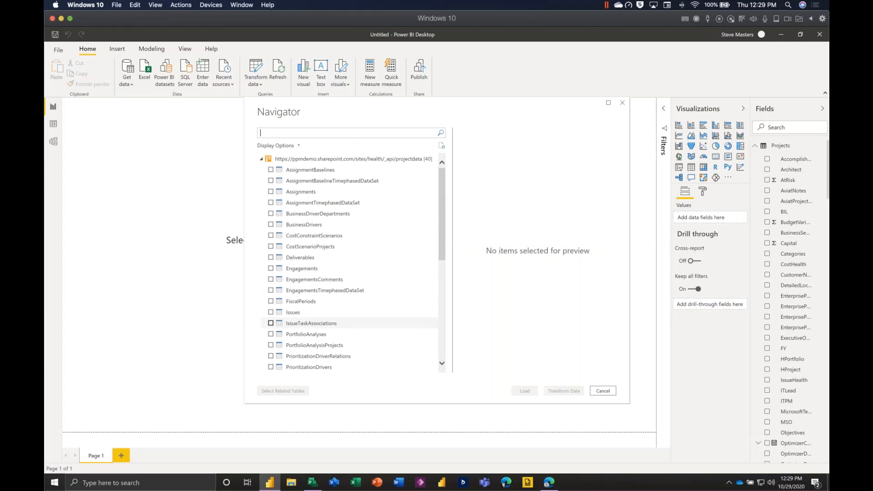
{"action": "left_click", "coordinate": [603, 391]}
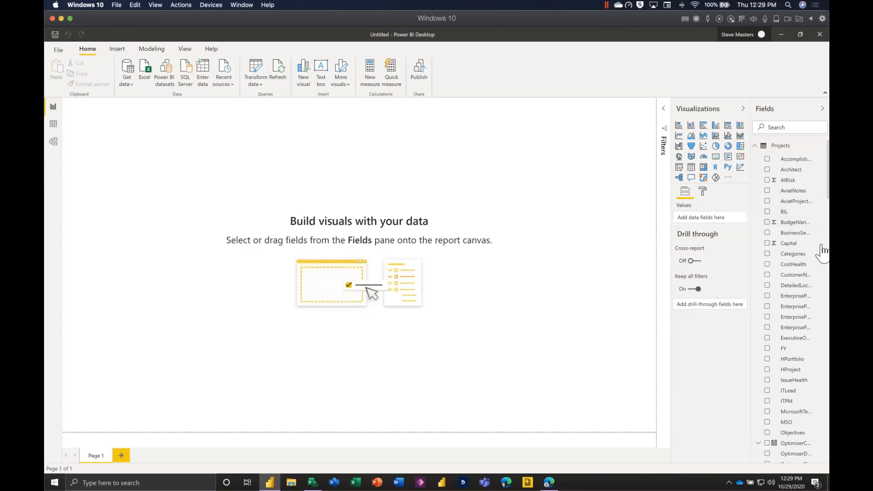
Find the ProjectName field by searching for "projectna" and place it on the report canvas as a widened table.
{"action": "scroll", "coordinate": [802, 330], "scroll_direction": "down", "scroll_amount": 1}
{"action": "scroll", "coordinate": [803, 329], "scroll_direction": "down", "scroll_amount": 1}
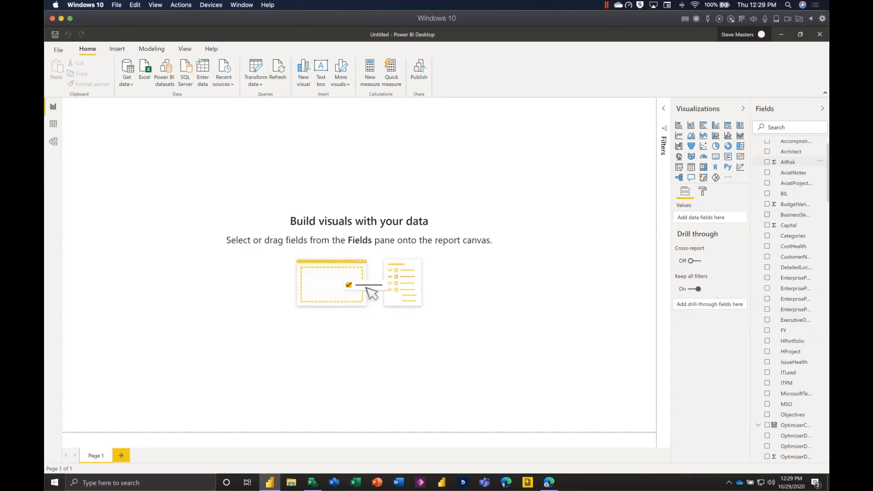
{"action": "left_click", "coordinate": [787, 128]}
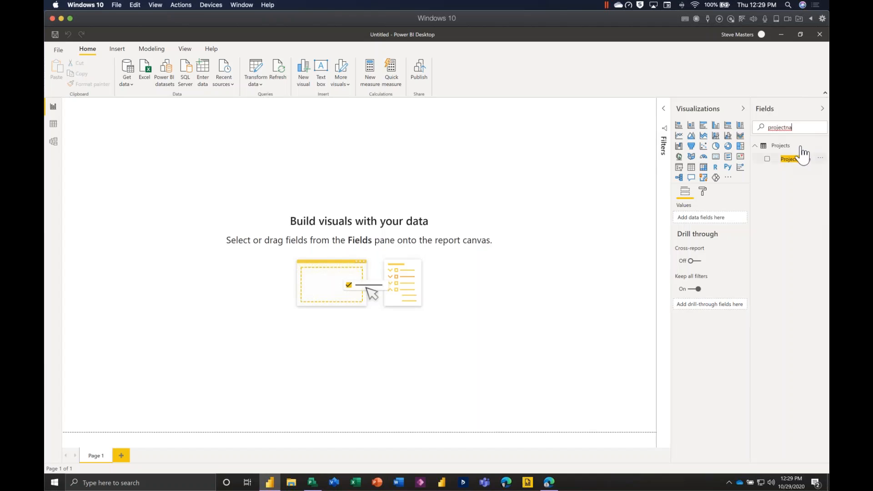
{"action": "left_click_drag", "start_coordinate": [801, 168], "coordinate": [179, 288]}
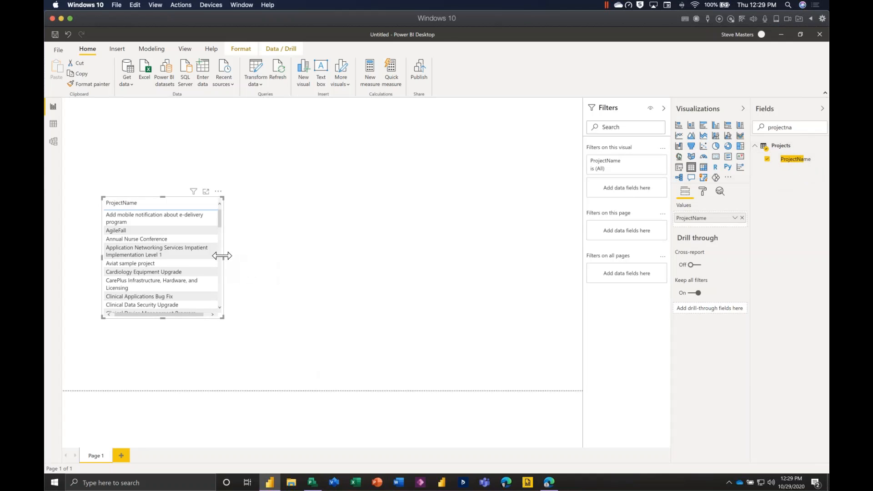
{"action": "left_click_drag", "start_coordinate": [222, 256], "coordinate": [497, 267]}
{"action": "left_click", "coordinate": [175, 230]}
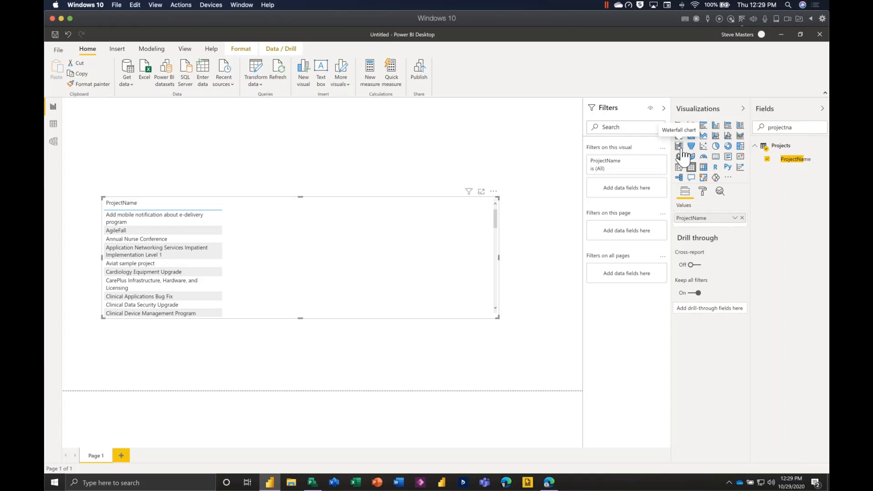
Convert the ProjectName table to a card that summarizes the field by Count.
{"action": "left_click", "coordinate": [717, 157]}
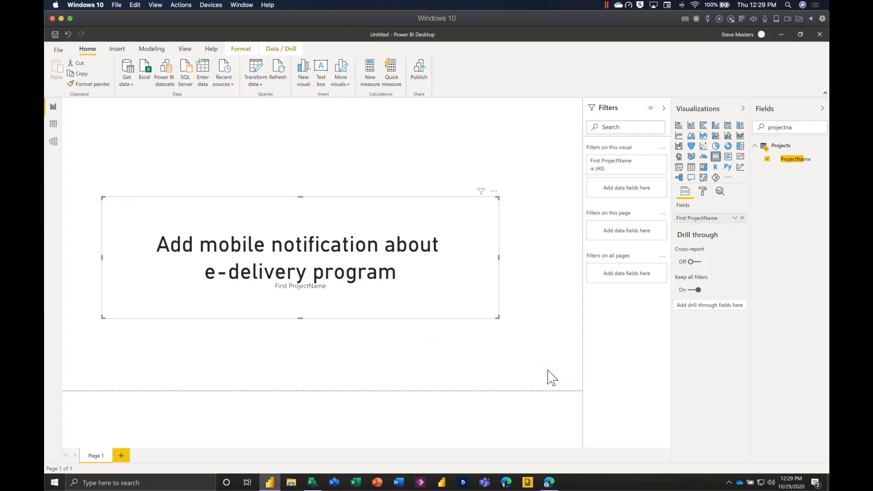
{"action": "left_click", "coordinate": [734, 218]}
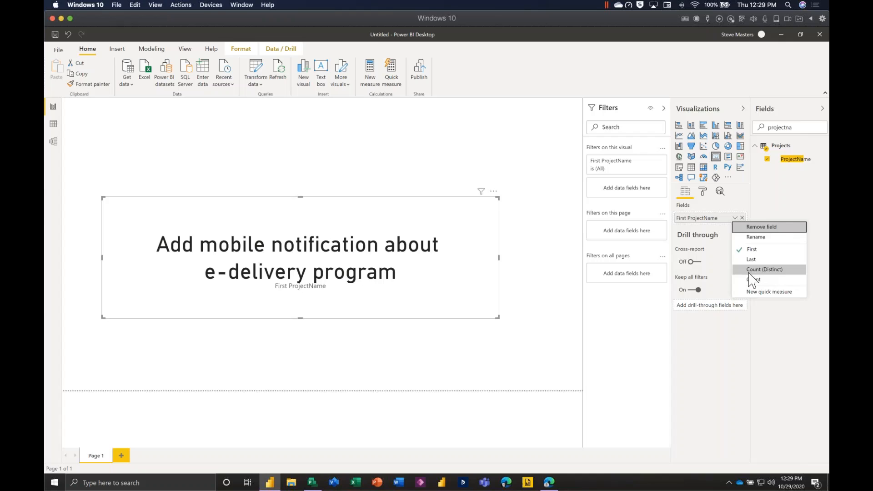
{"action": "left_click", "coordinate": [752, 279]}
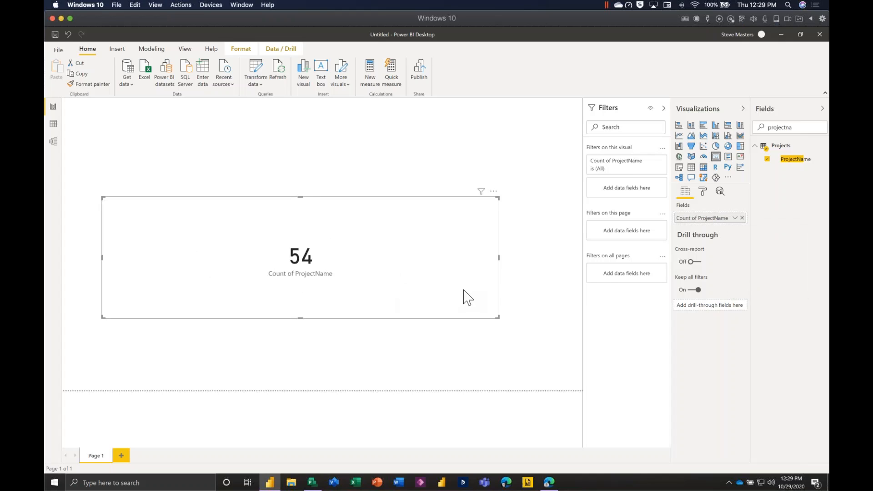
Try bar, column and area chart types on the project count visual, ending with a line and stacked column chart.
{"action": "left_click", "coordinate": [734, 219]}
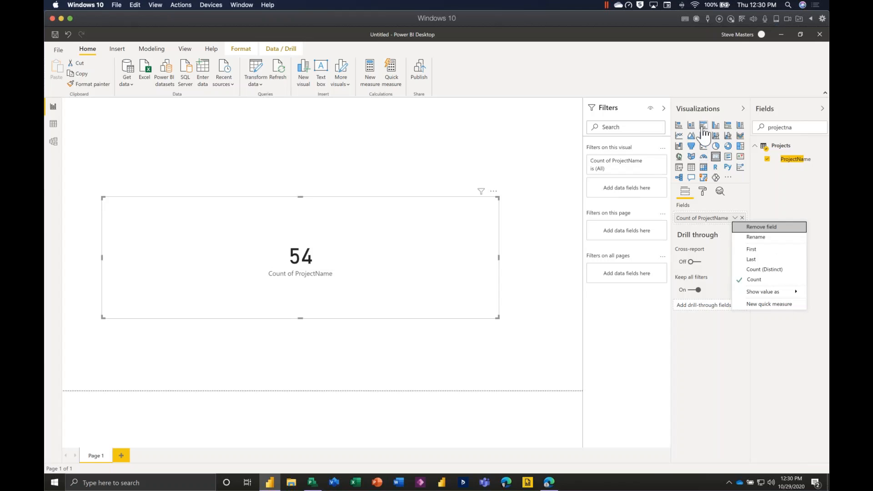
{"action": "left_click", "coordinate": [679, 127]}
{"action": "left_click", "coordinate": [679, 126]}
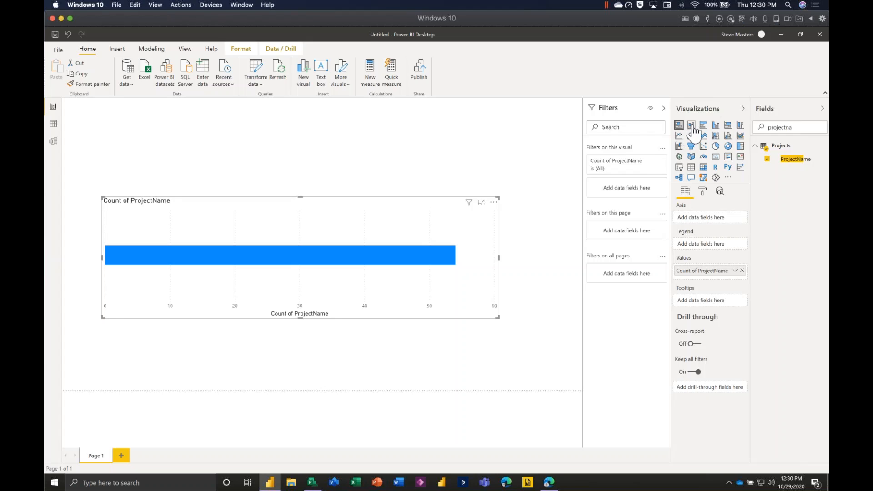
{"action": "left_click", "coordinate": [691, 125]}
{"action": "left_click", "coordinate": [703, 126]}
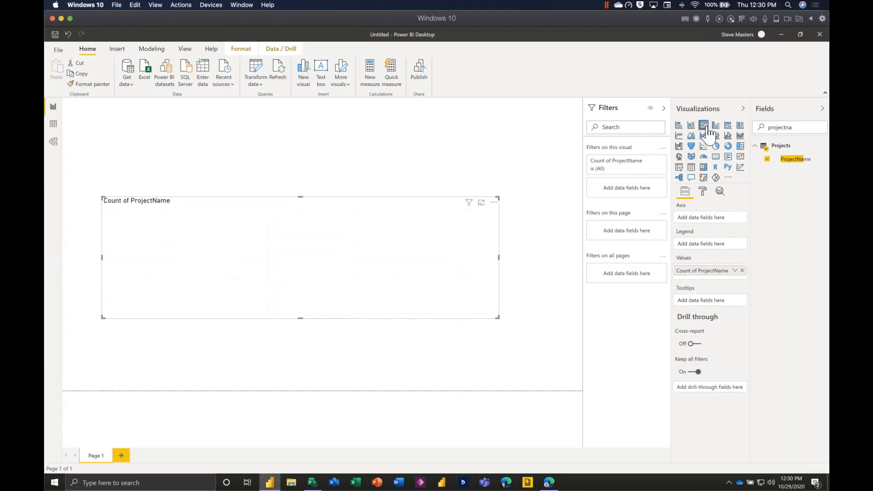
{"action": "left_click", "coordinate": [704, 136]}
{"action": "left_click", "coordinate": [715, 135]}
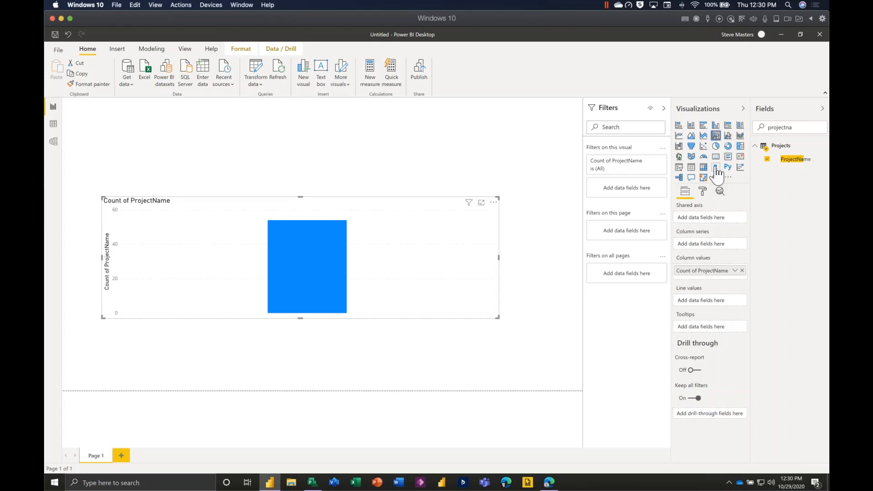
Add an empty card, an empty pie chart and an empty scatter chart to the report page.
{"action": "left_click", "coordinate": [551, 166]}
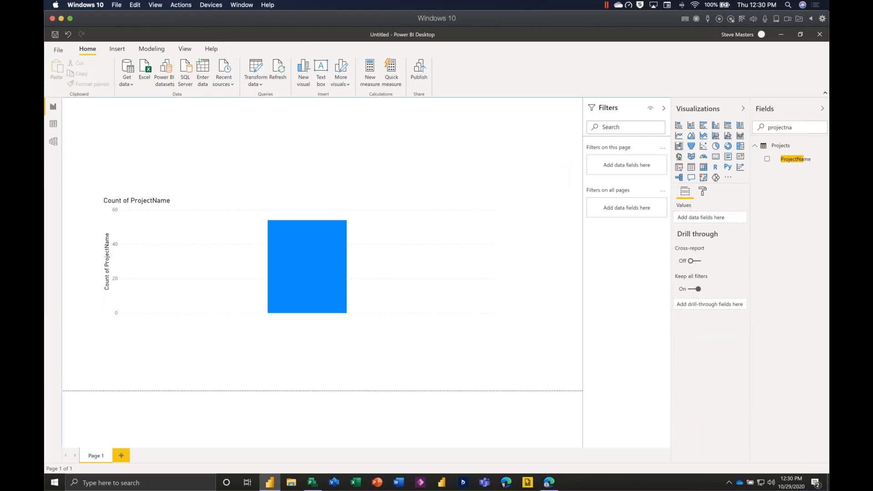
{"action": "left_click", "coordinate": [716, 156]}
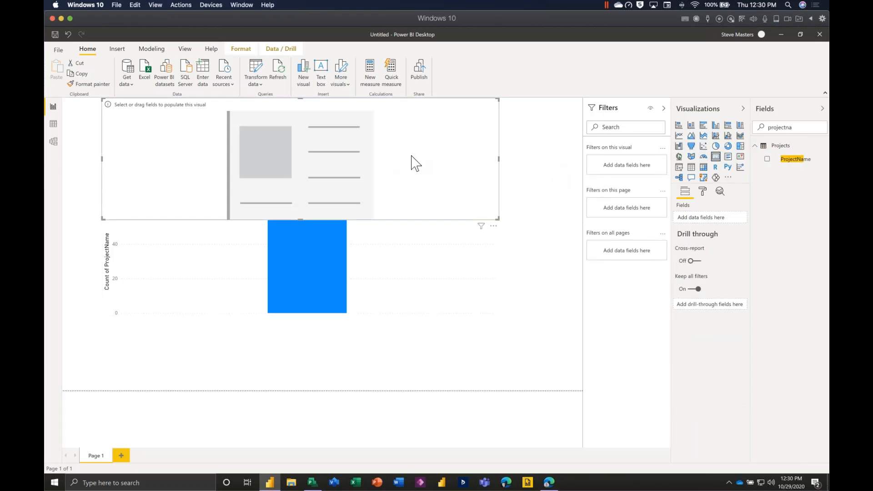
{"action": "left_click", "coordinate": [550, 170]}
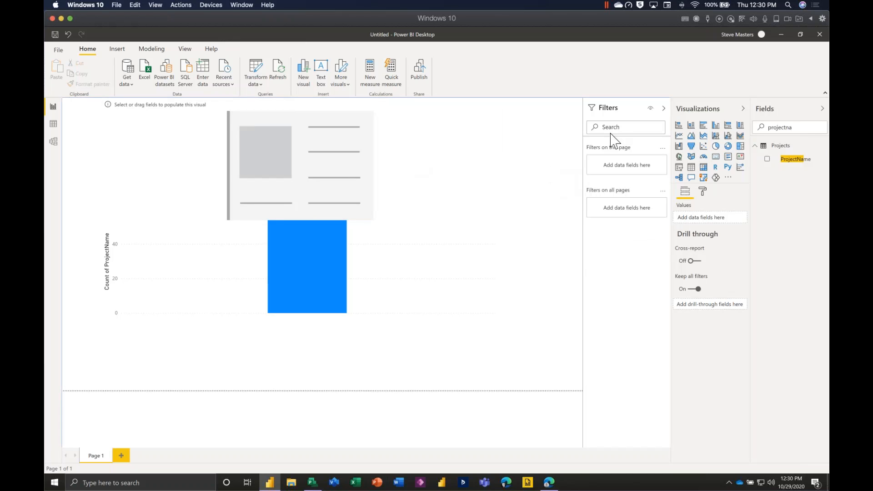
{"action": "left_click", "coordinate": [716, 146]}
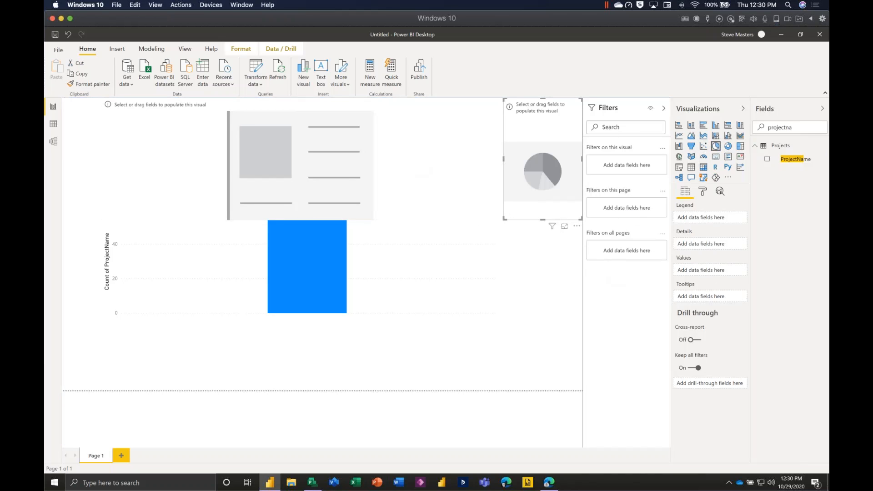
{"action": "left_click", "coordinate": [549, 327]}
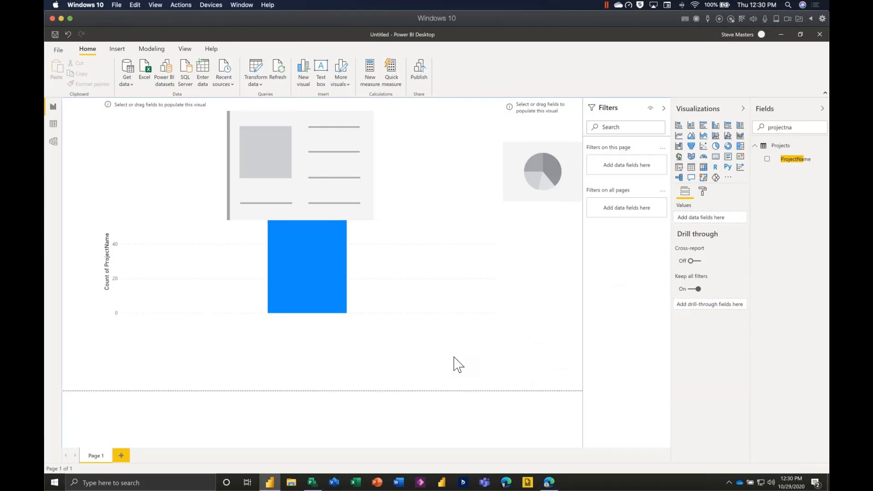
{"action": "left_click", "coordinate": [703, 146]}
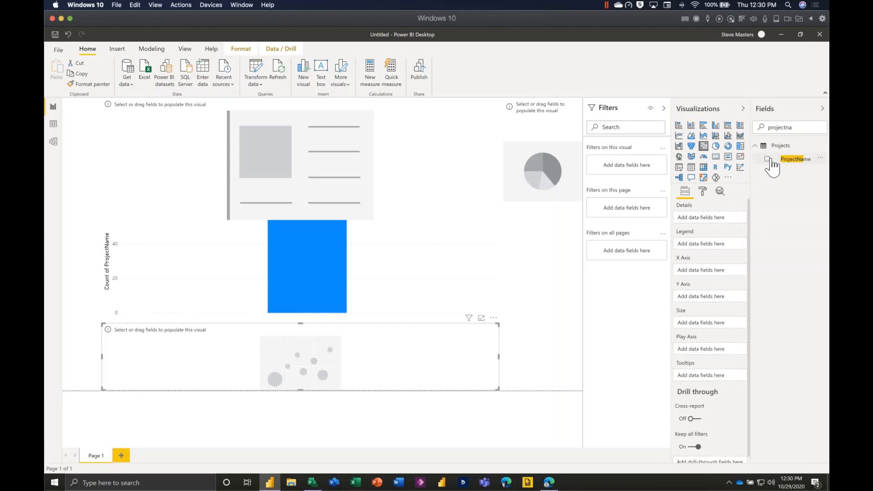
Clear the field search.
{"action": "double_click", "coordinate": [773, 131]}
{"action": "key", "text": "BackSpace"}
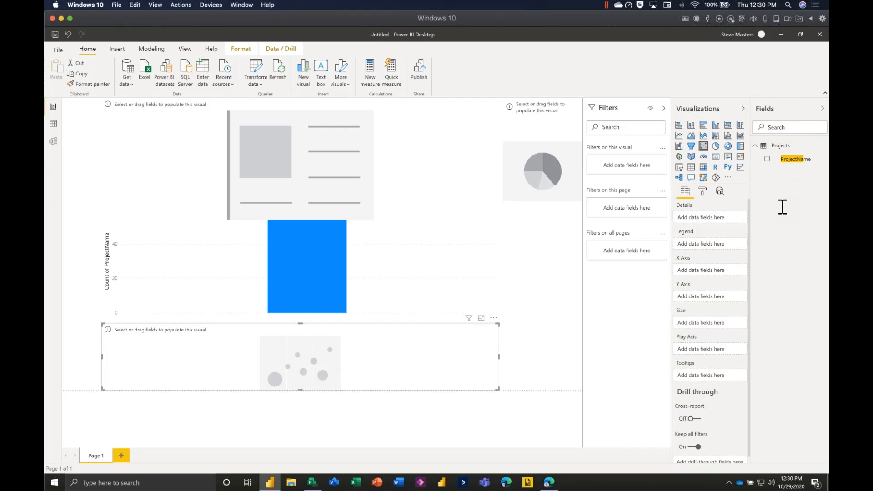